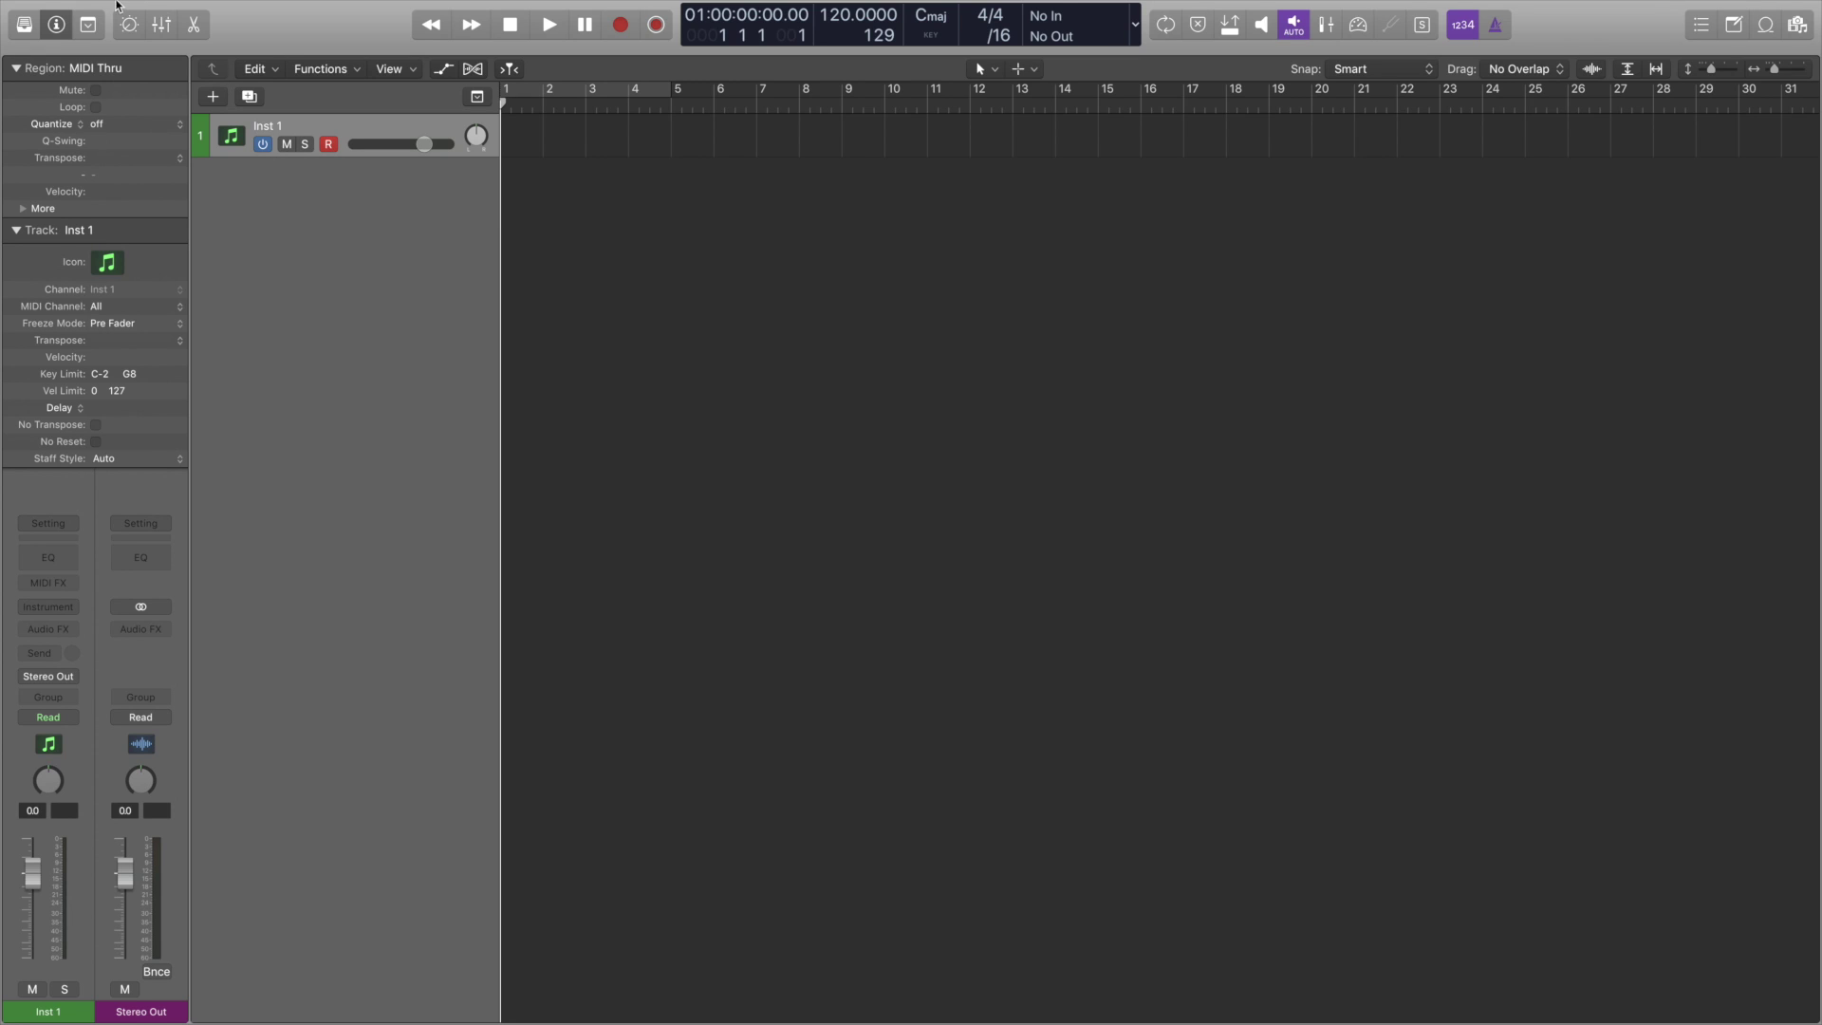
Enable Show Advanced Tools and all additional options in Advanced preferences, then close Preferences
click(100, 9)
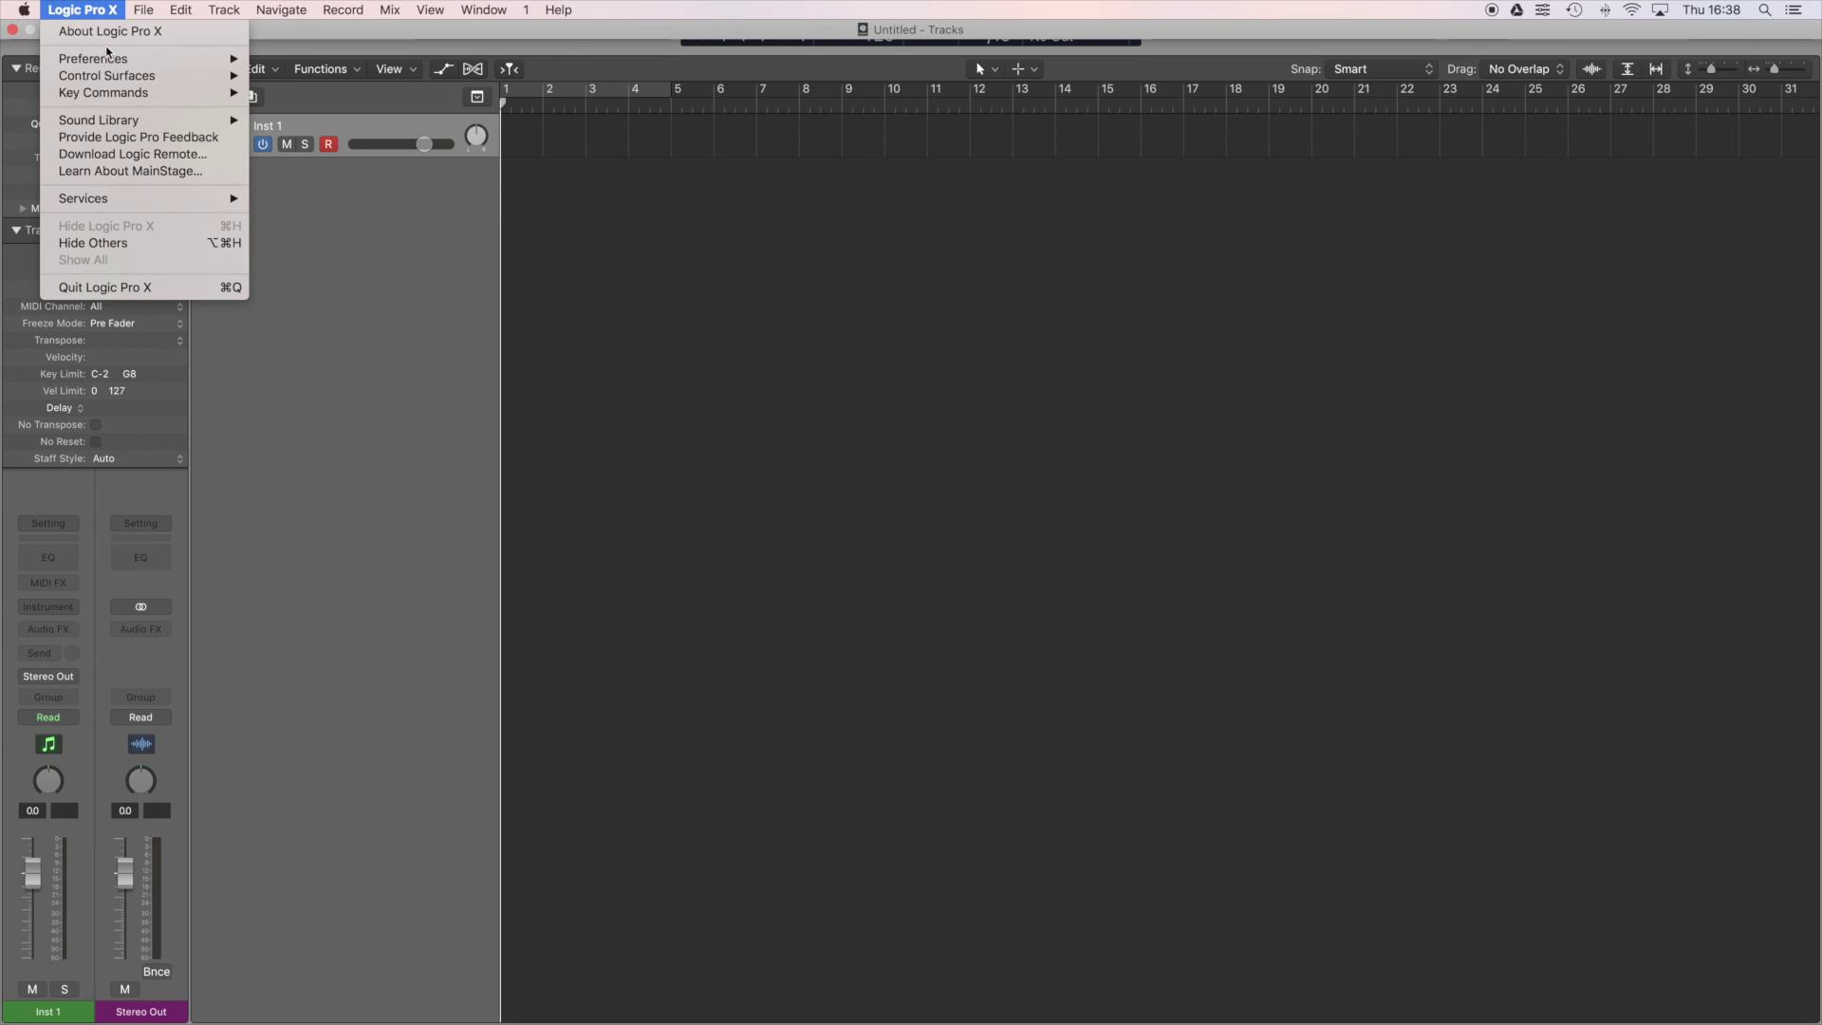
mouse_move(110, 59)
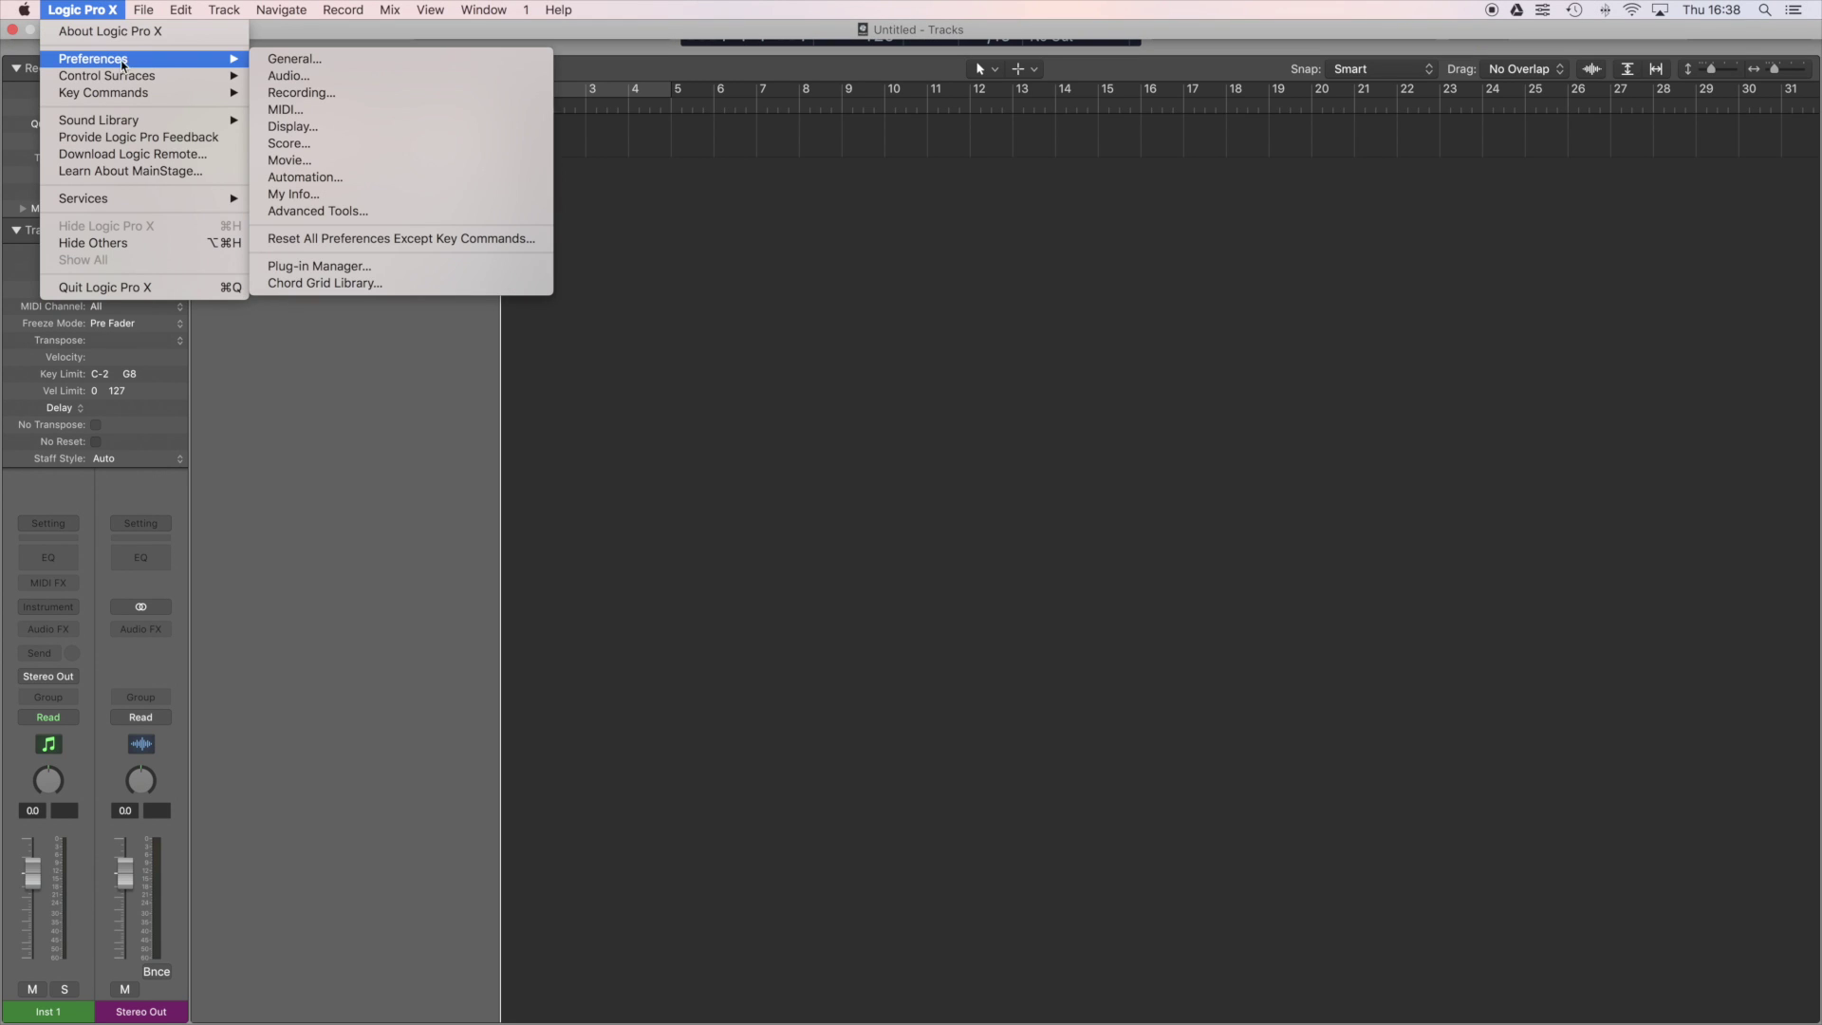
click(323, 211)
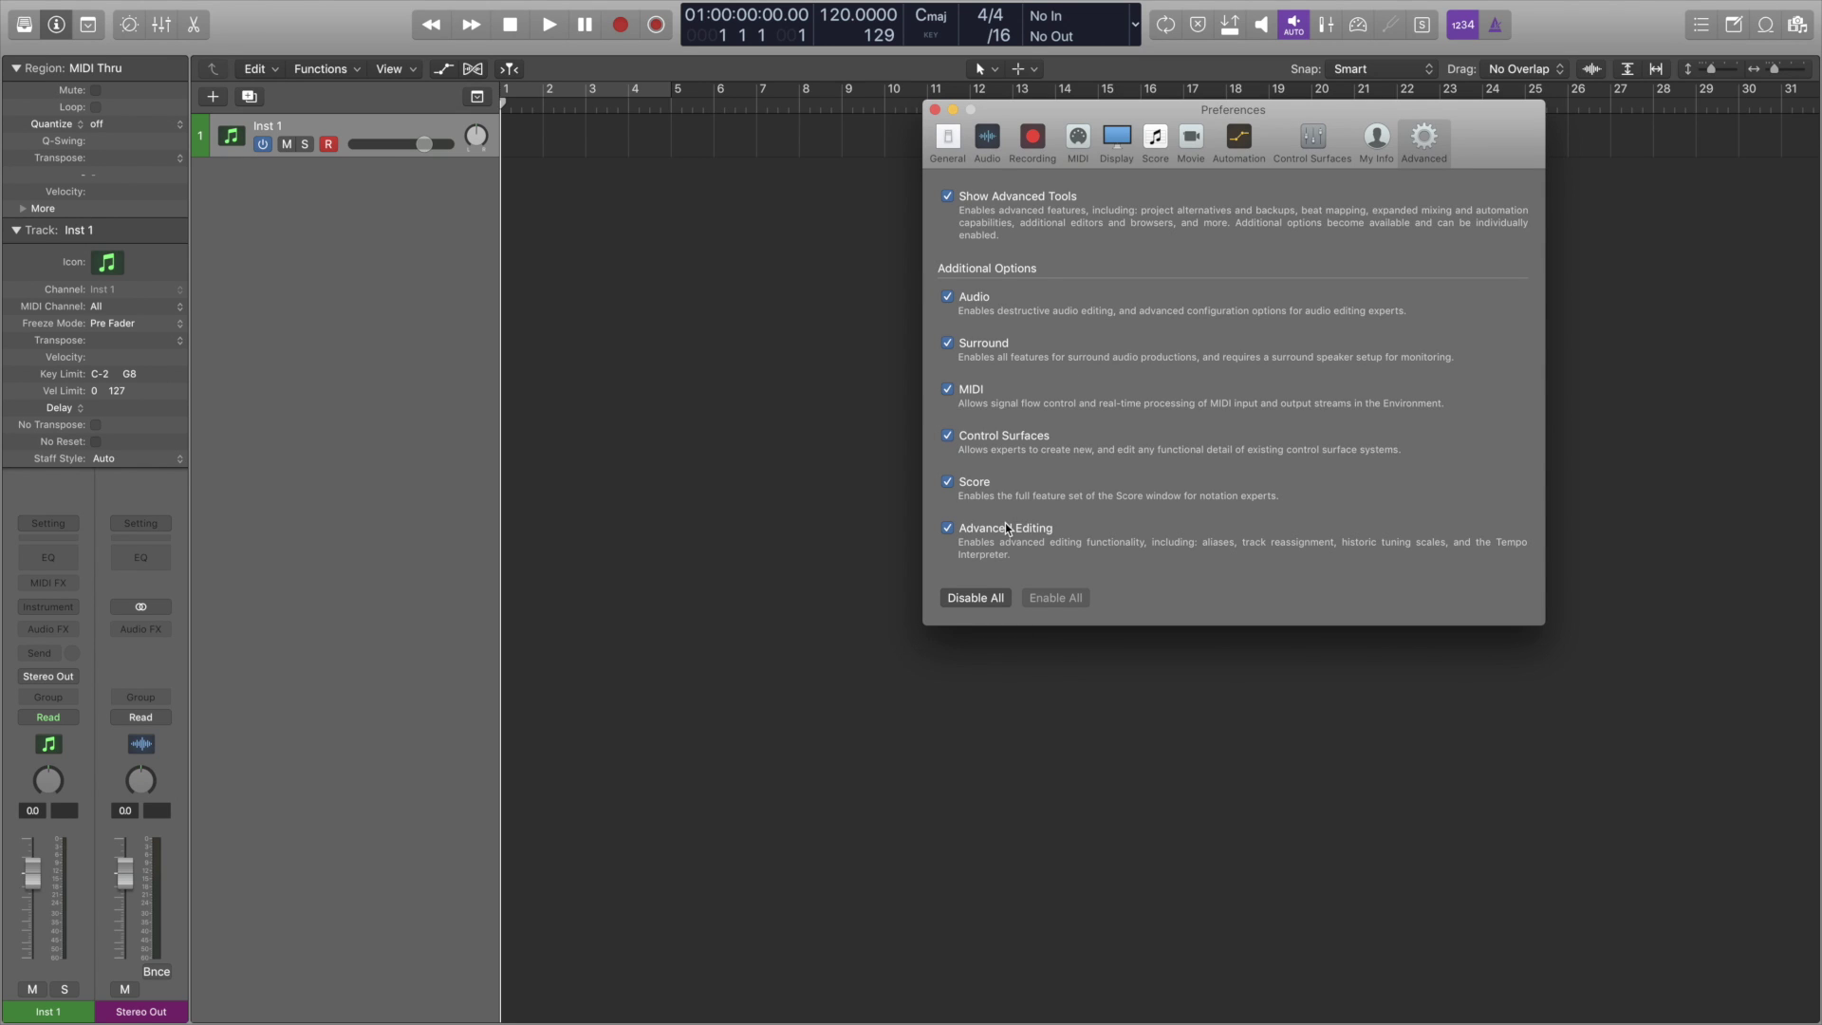
click(935, 110)
Load EXS24 (Sampler) as a Multi-Output instrument on Inst 1 and center its window
click(60, 608)
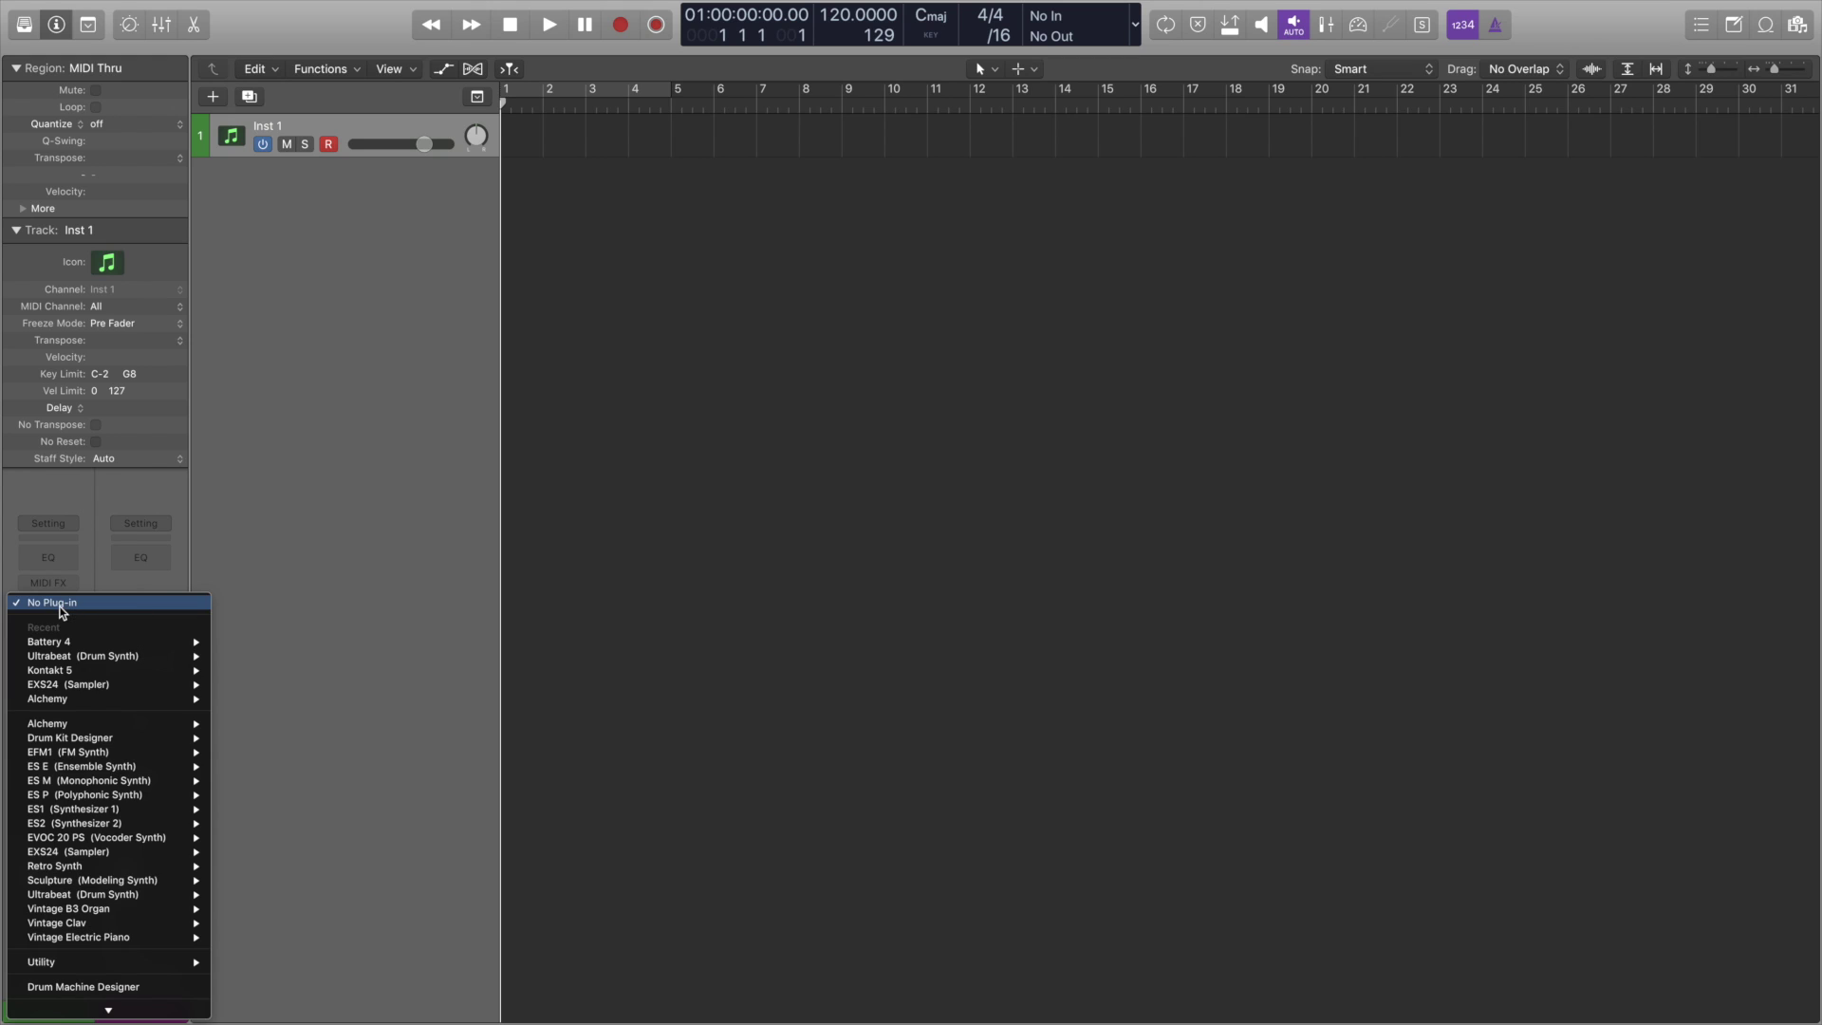
mouse_move(143, 685)
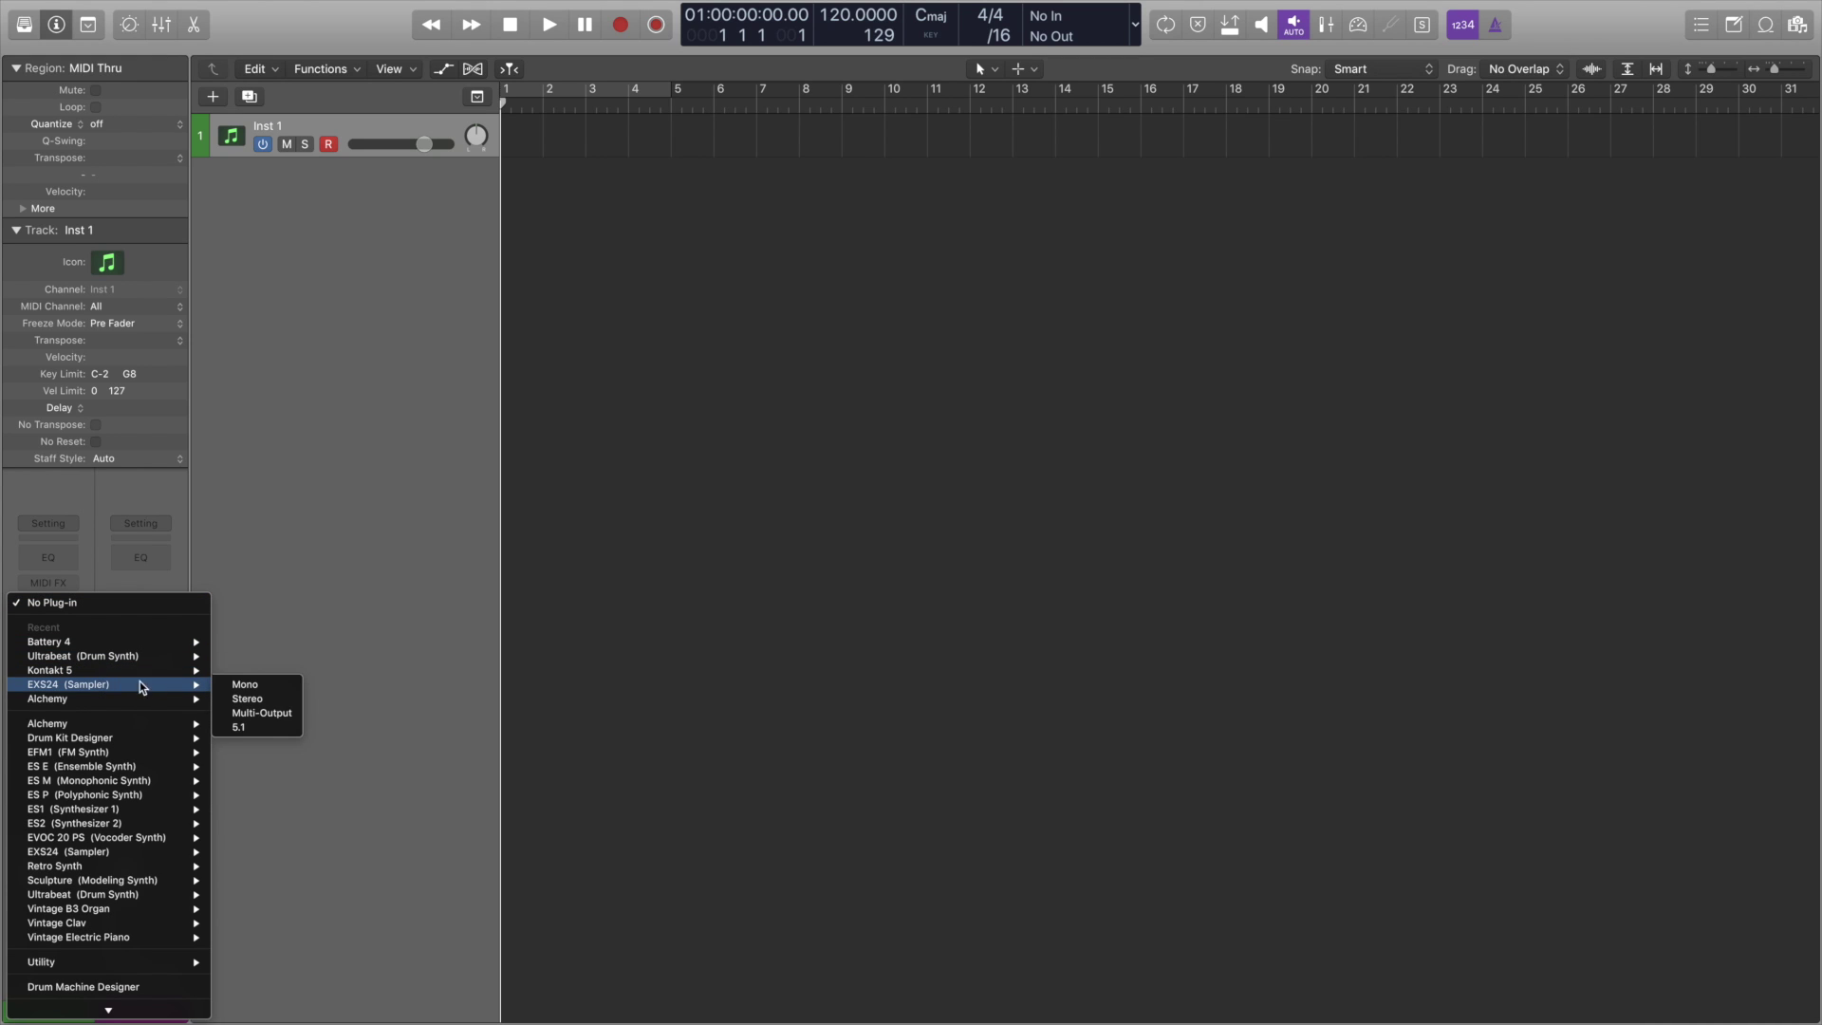
click(228, 712)
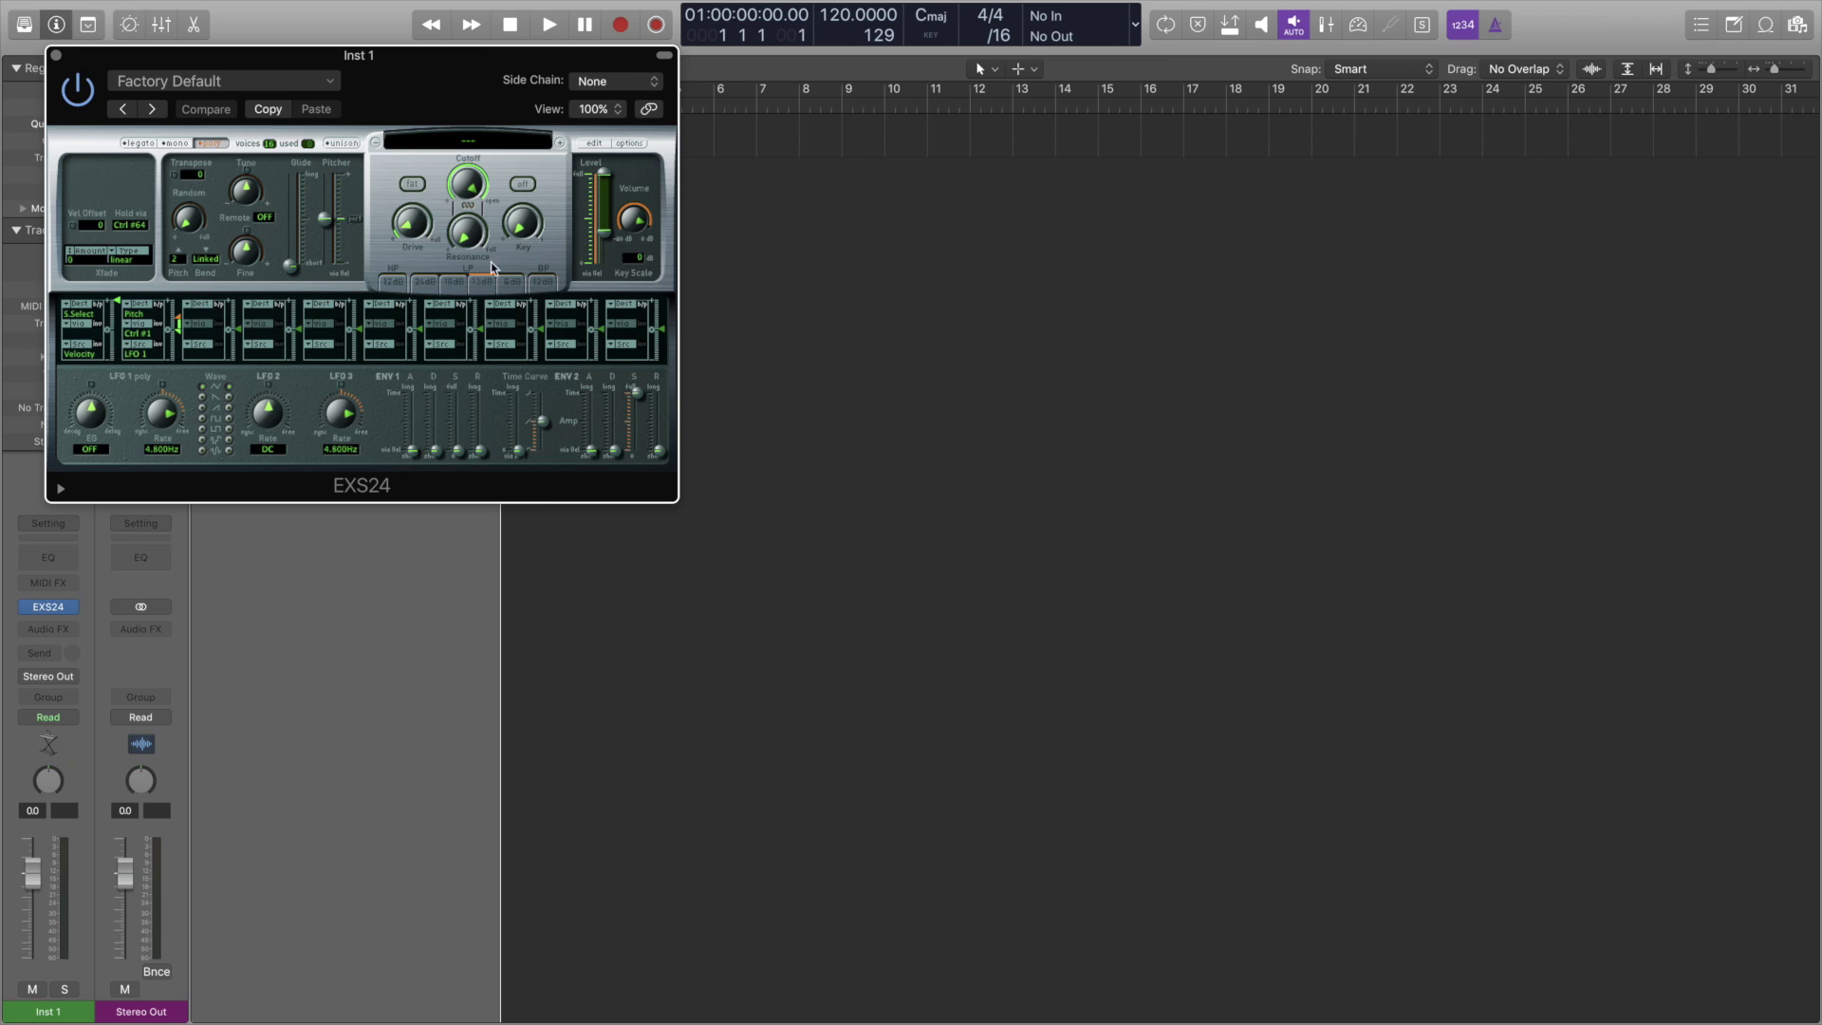
drag(459, 65, 1060, 256)
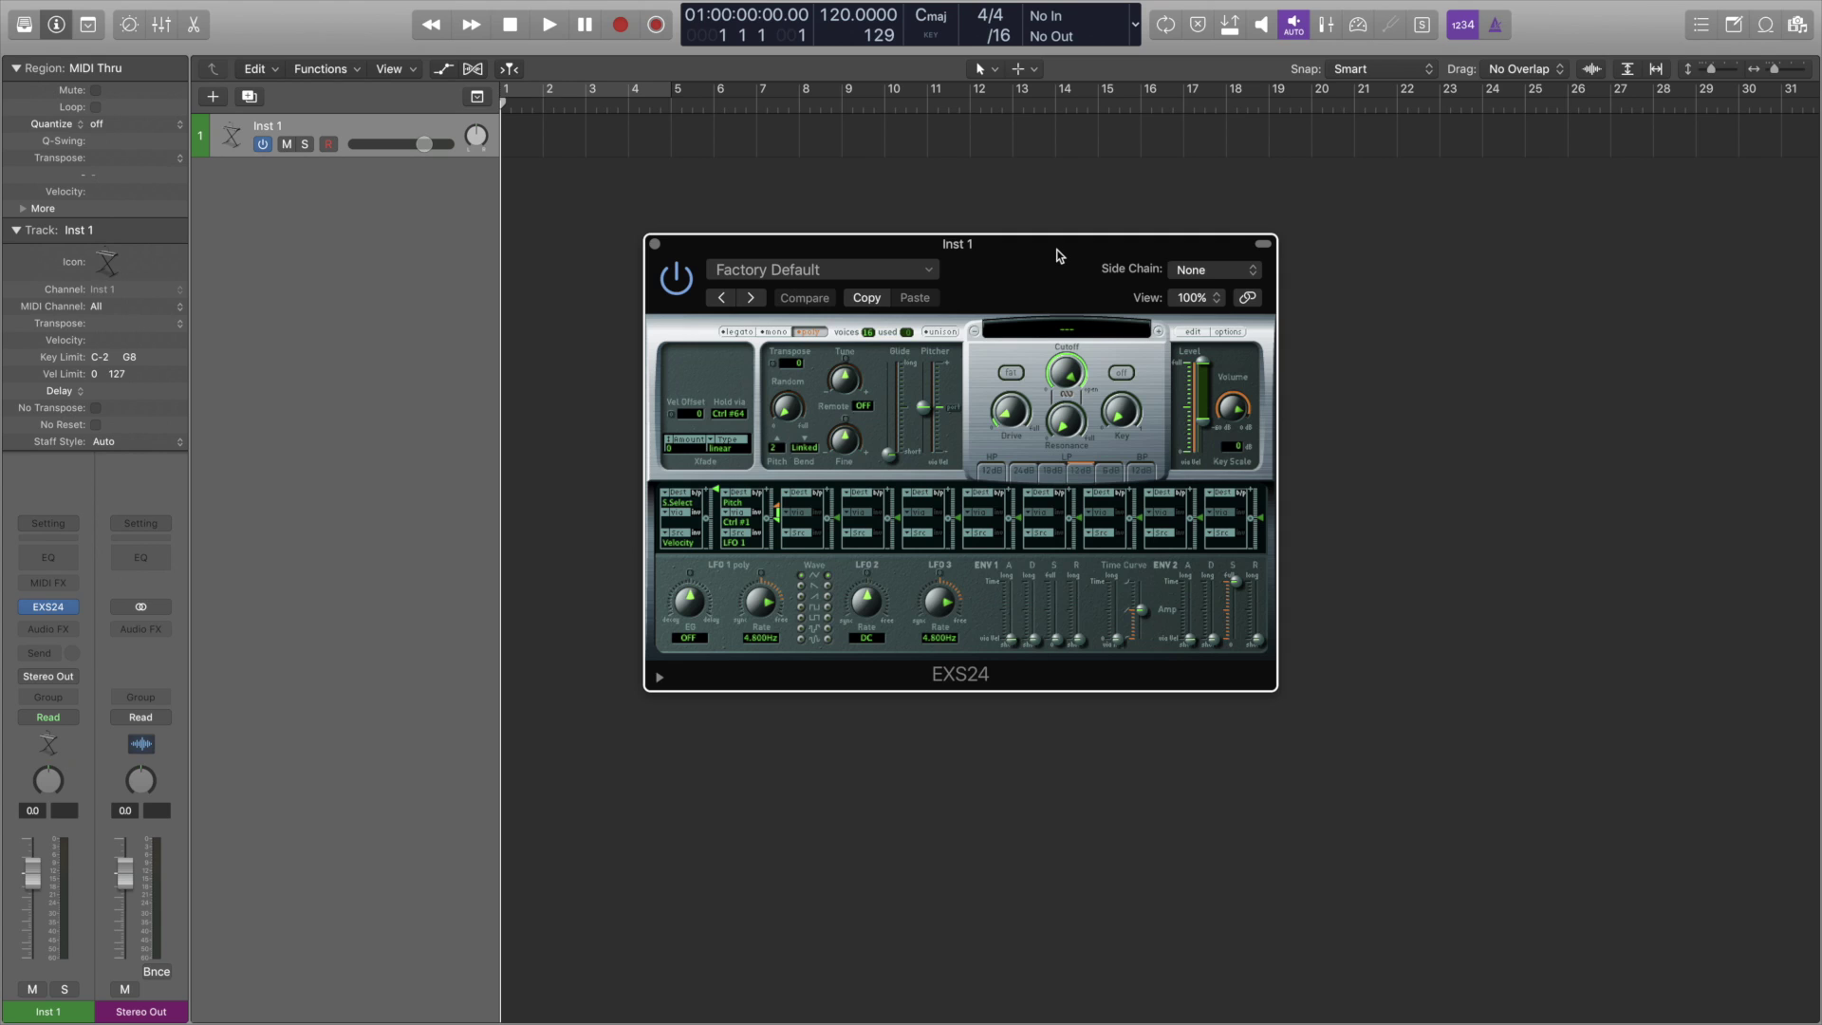
drag(1060, 255, 1117, 241)
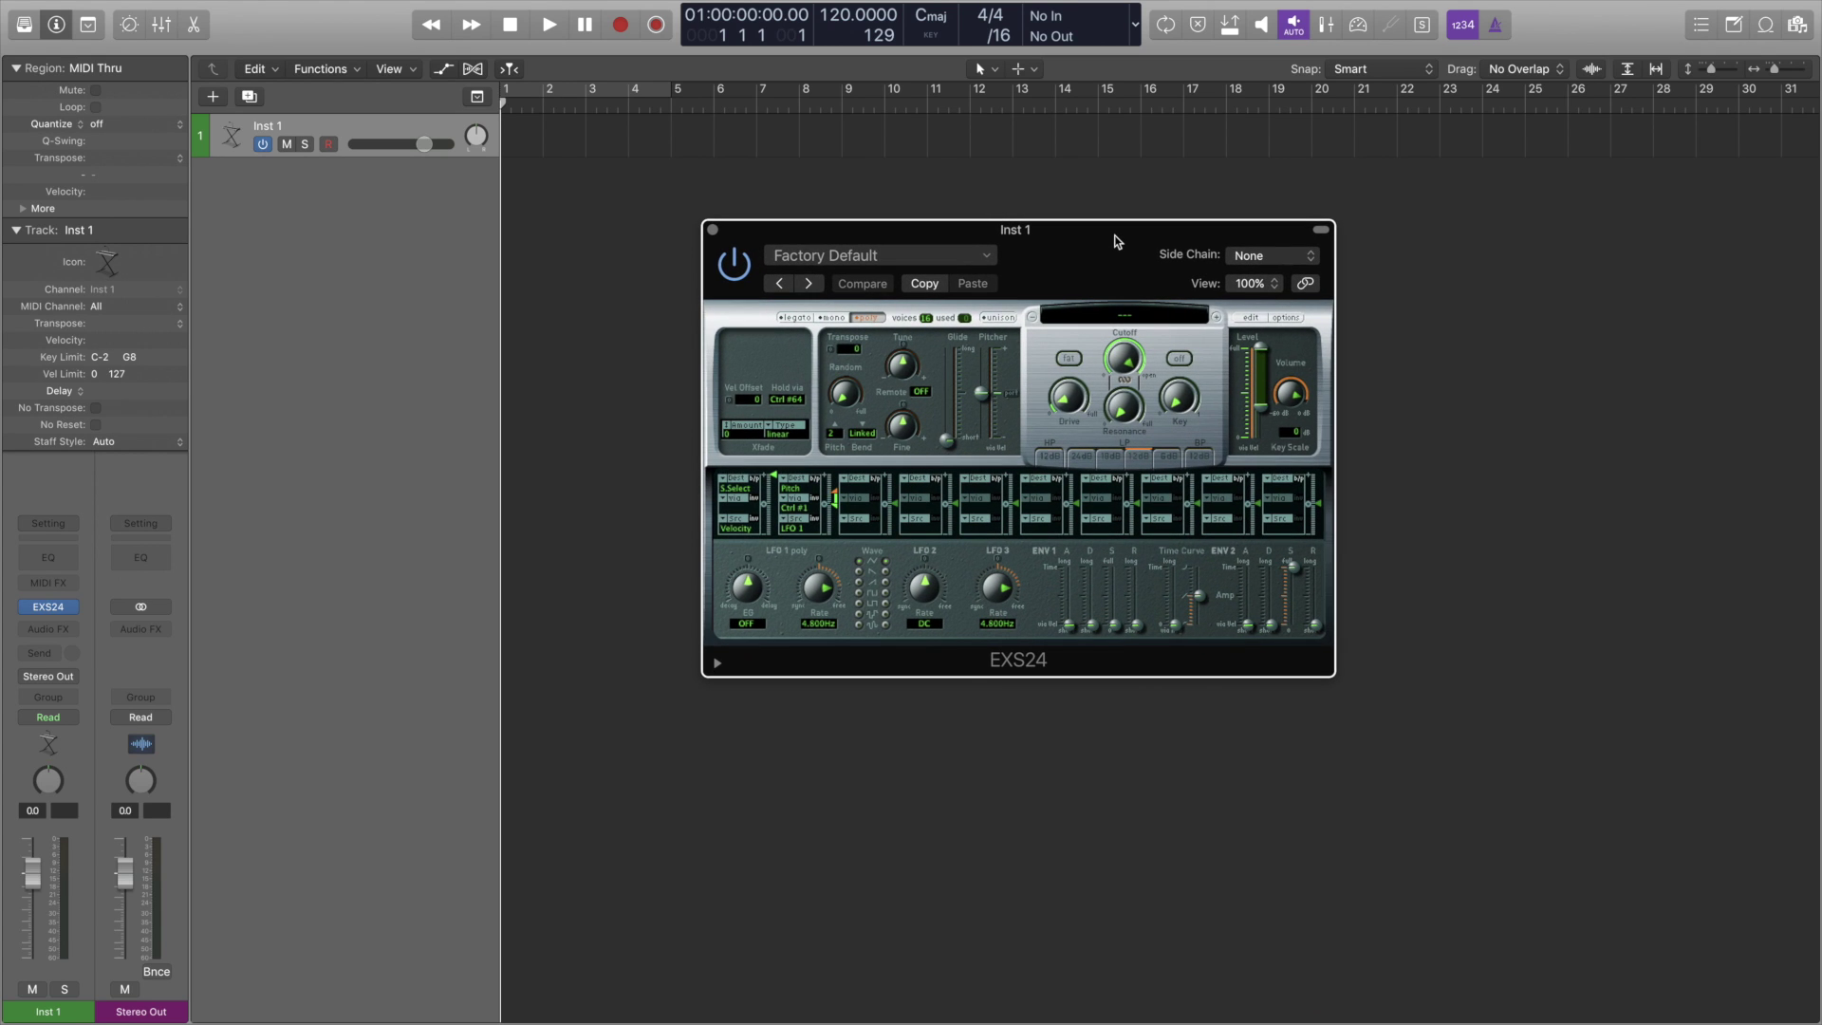
click(1131, 314)
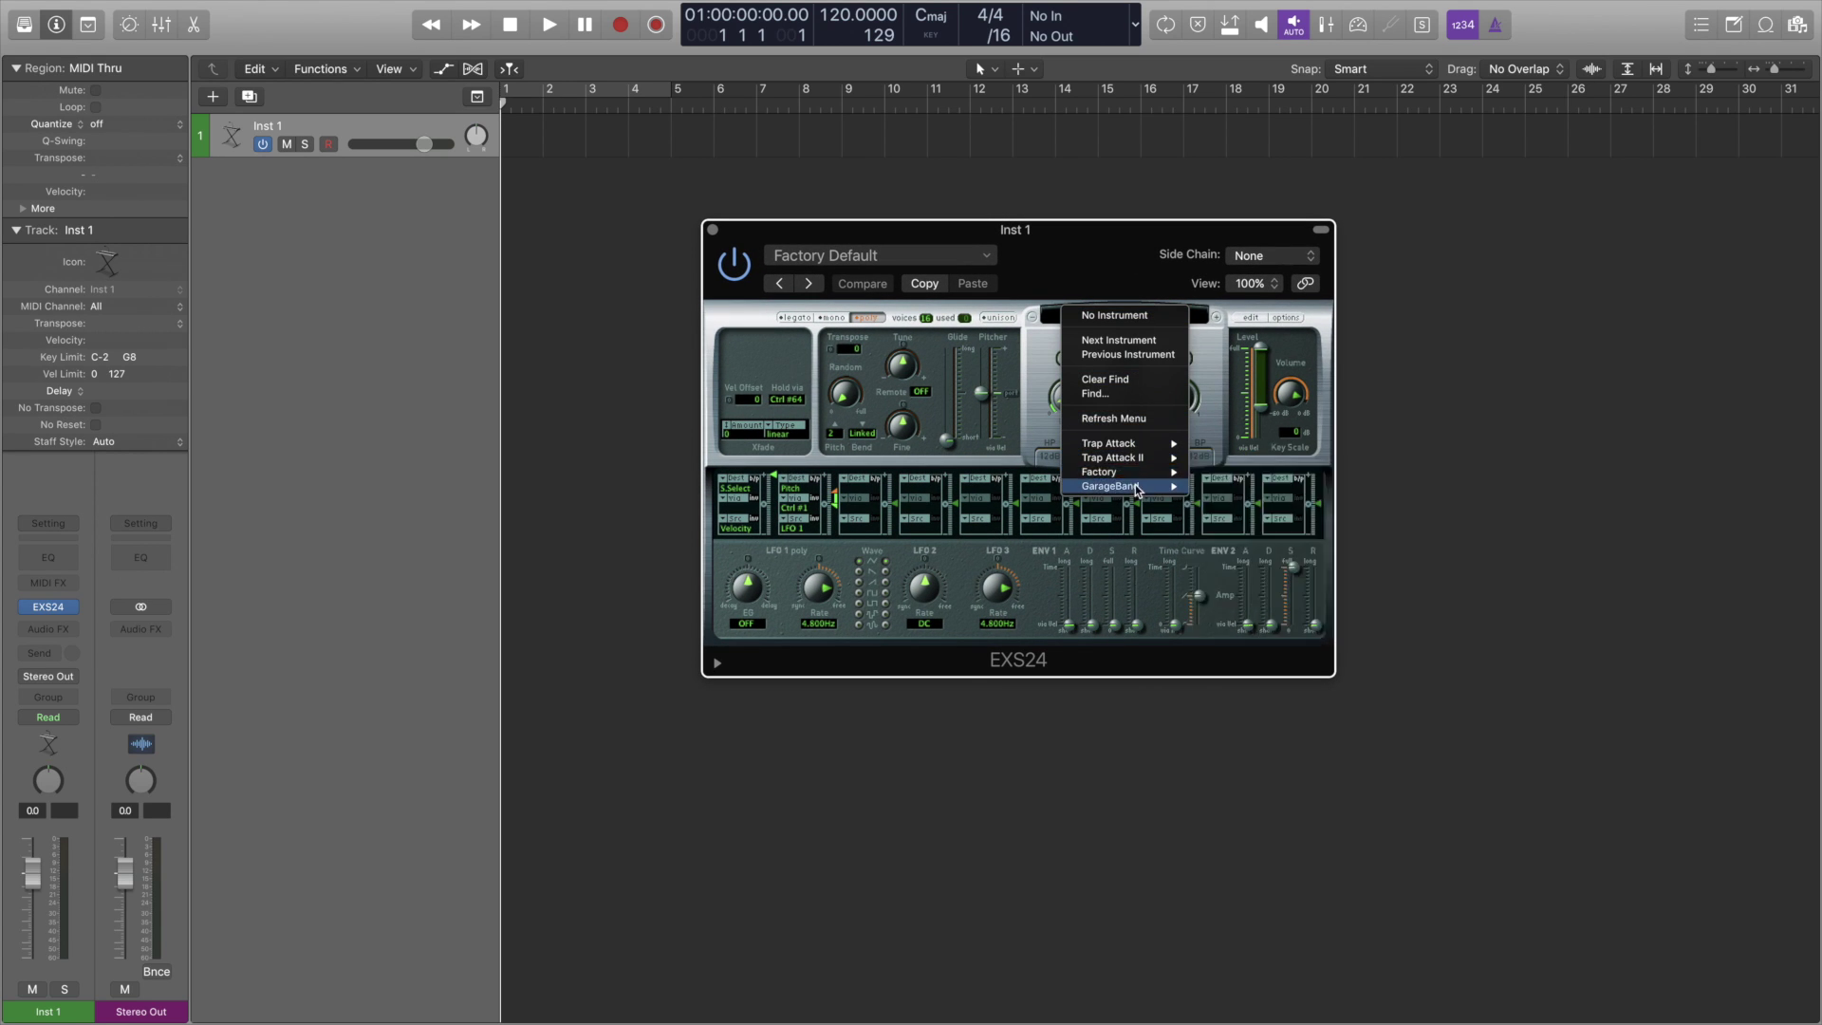
Choose GarageBand > 2-Step Remix as the EXS24 instrument
mouse_move(1138, 488)
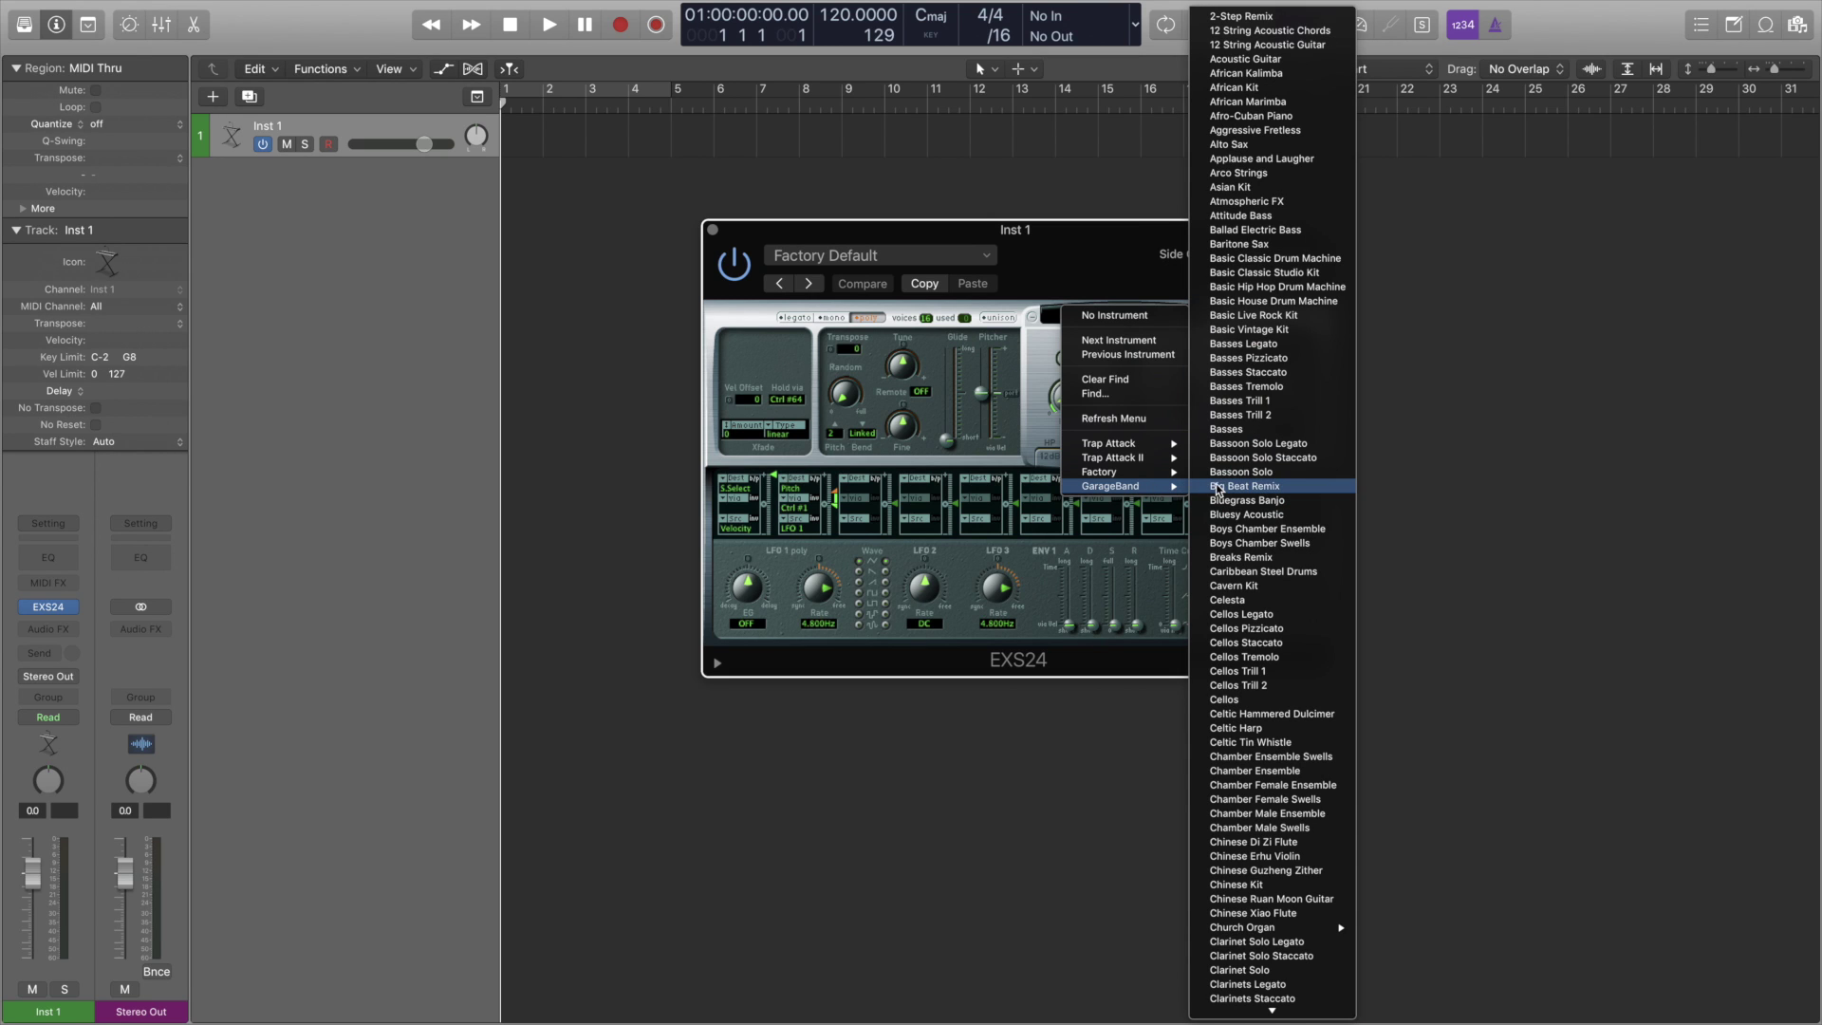
click(1287, 17)
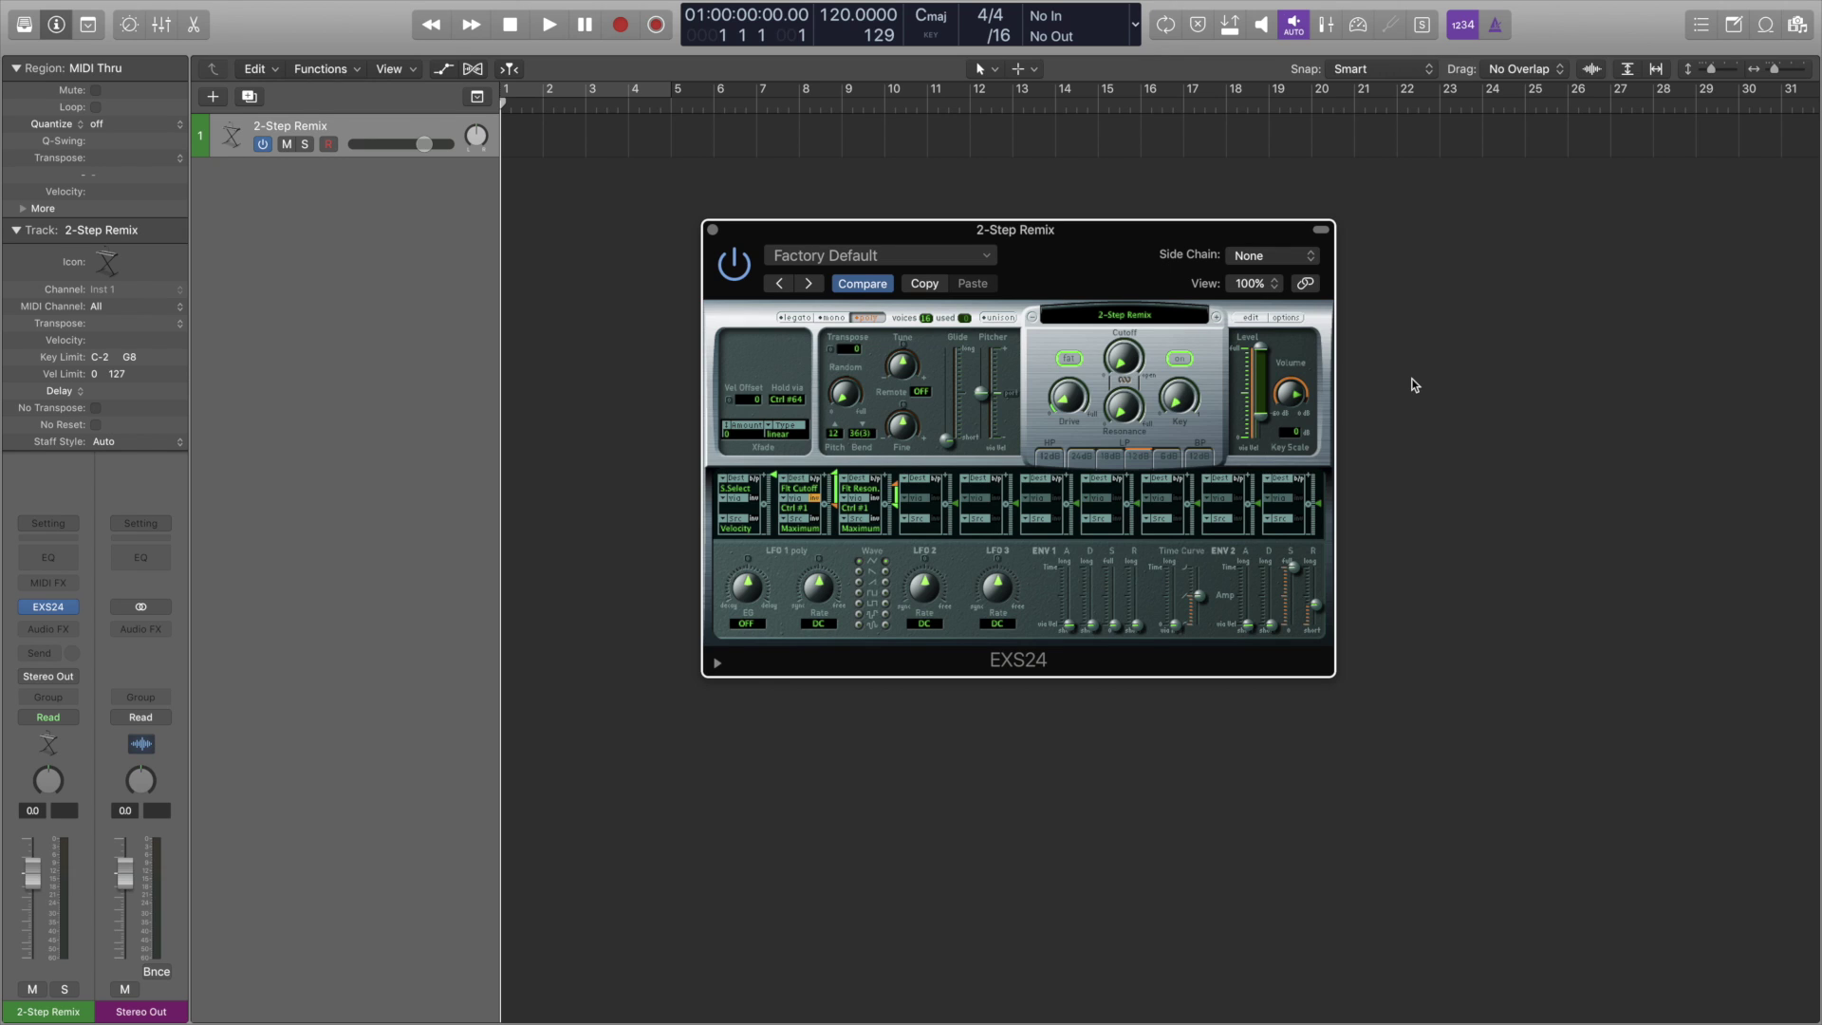
Show the Mixer, add Aux 1–3 fed by EXS 3-4, 5-6 and 7-8, and open the EXS24 Instrument Editor
key(x)
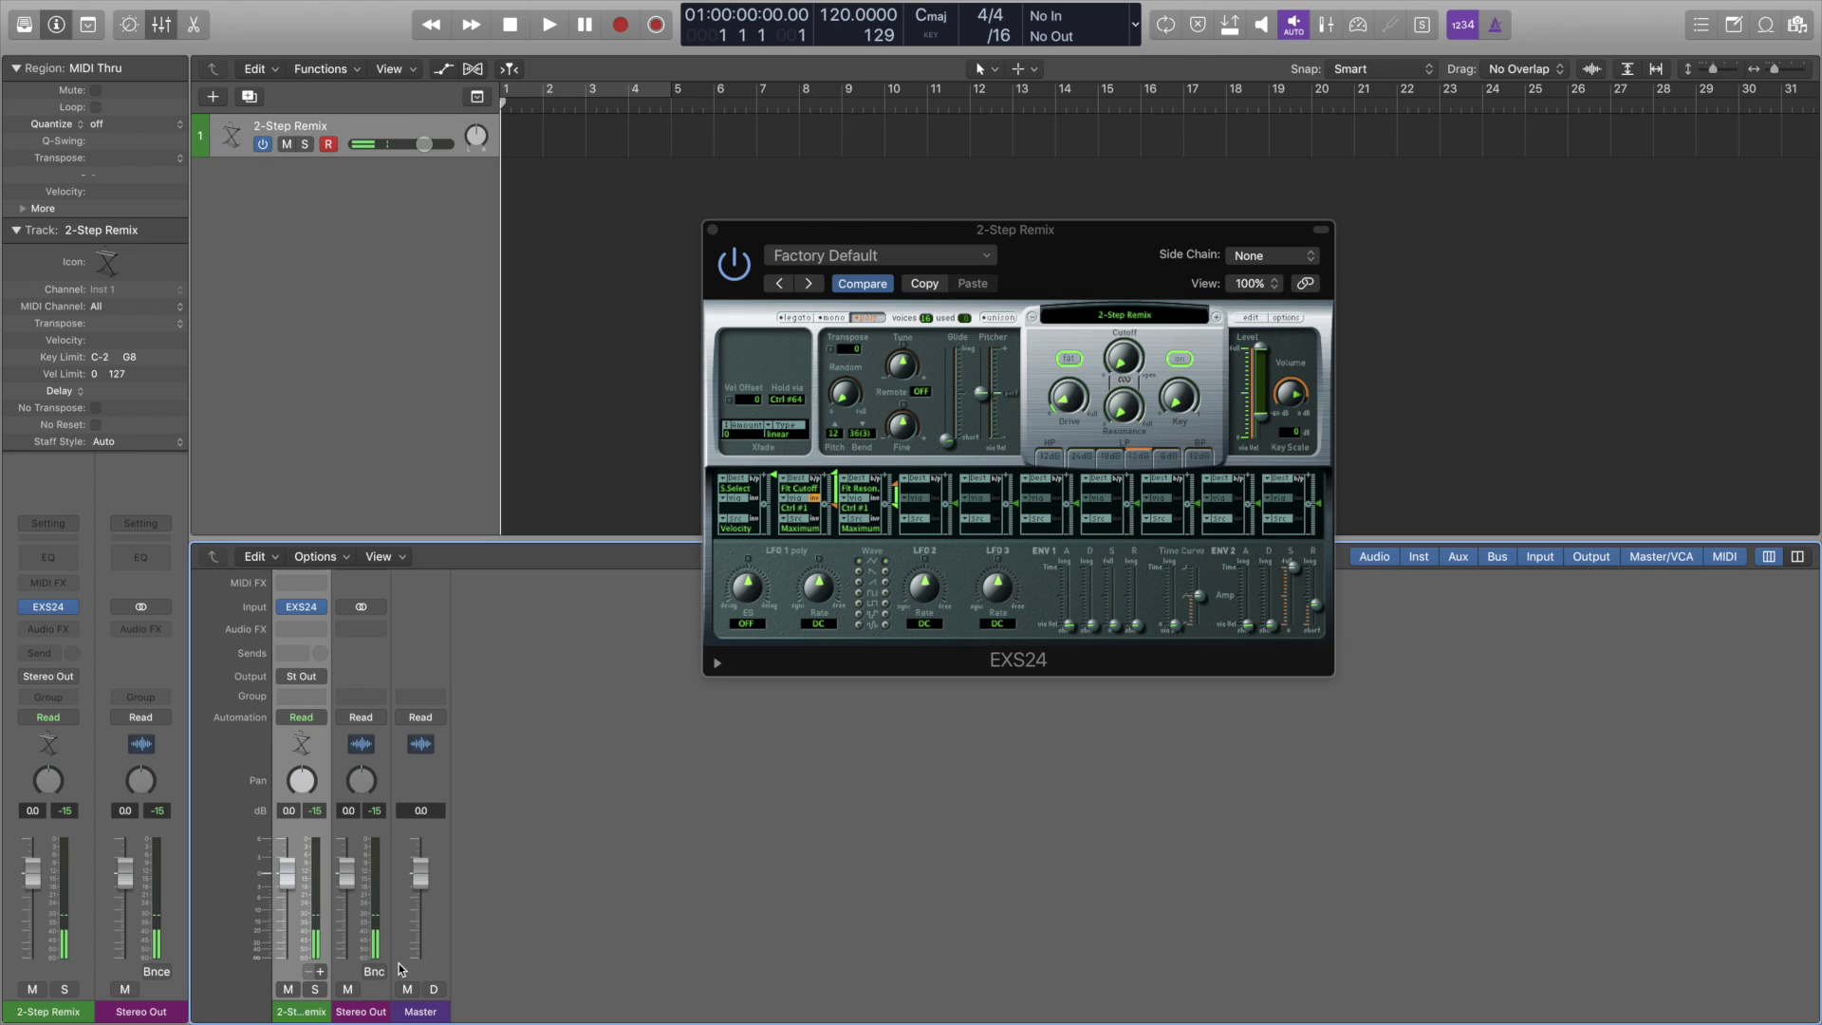
click(322, 972)
click(322, 972)
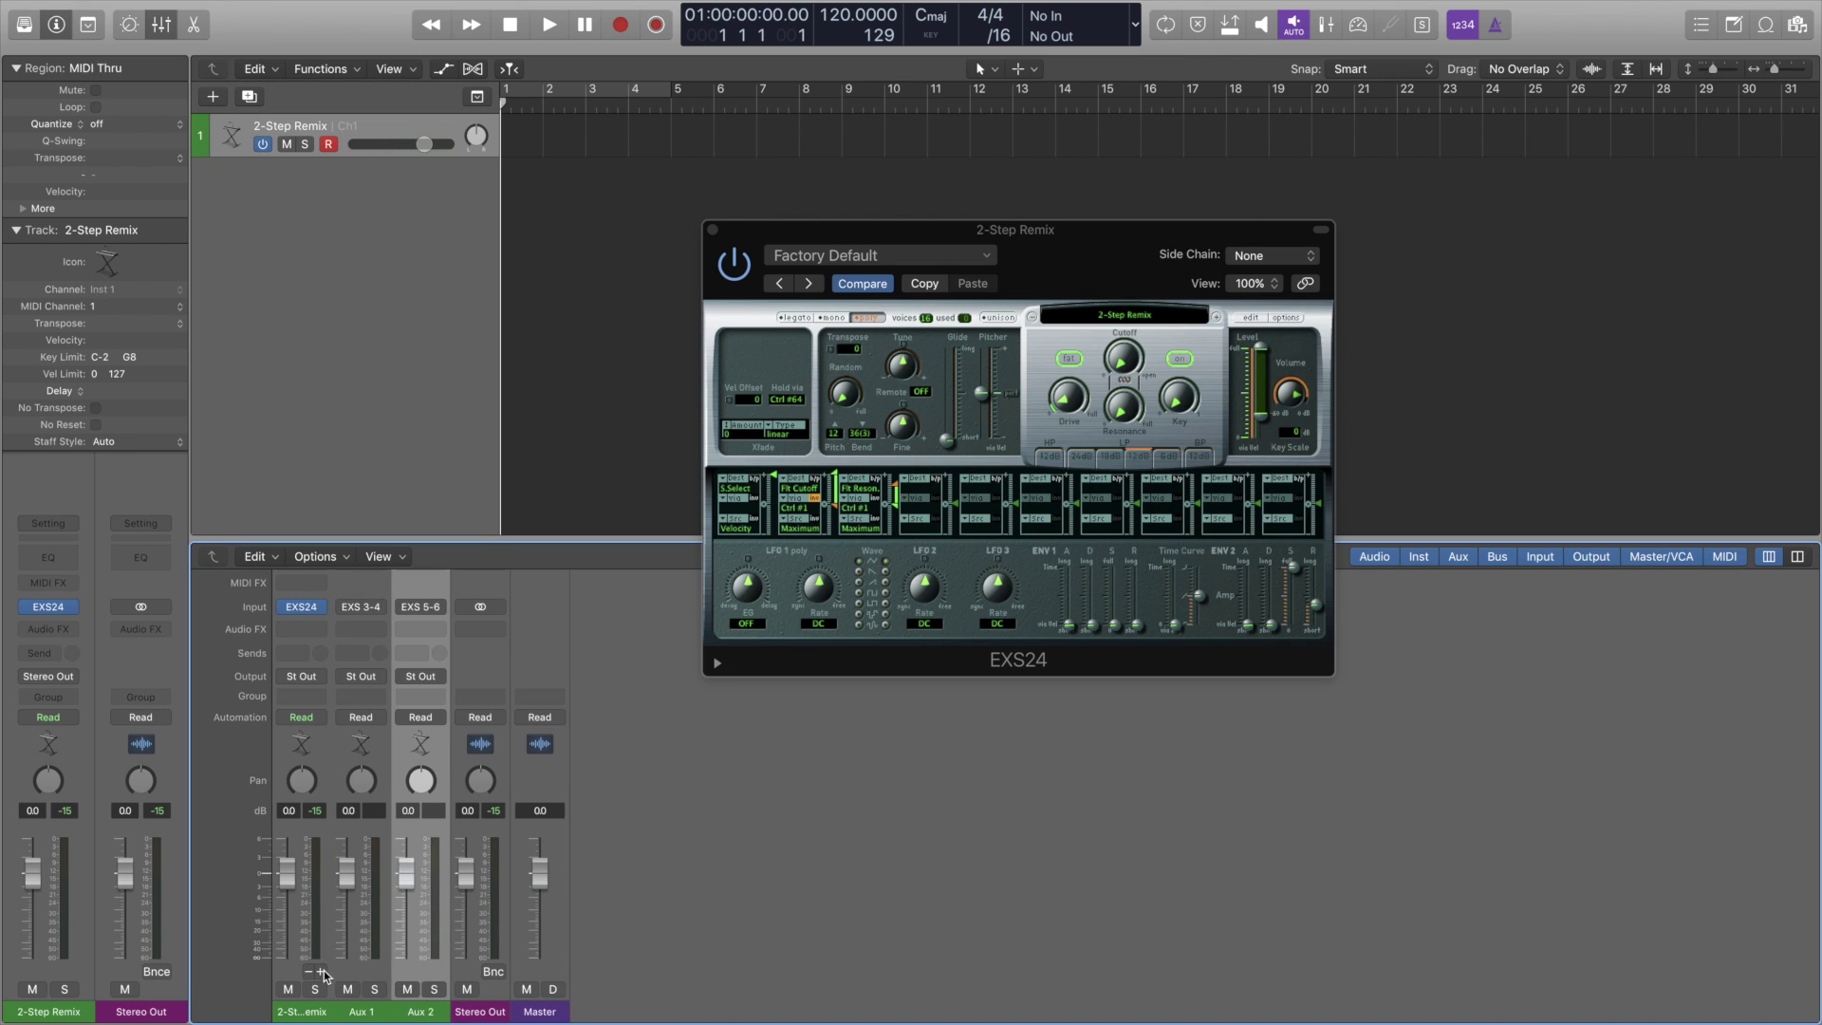
click(322, 972)
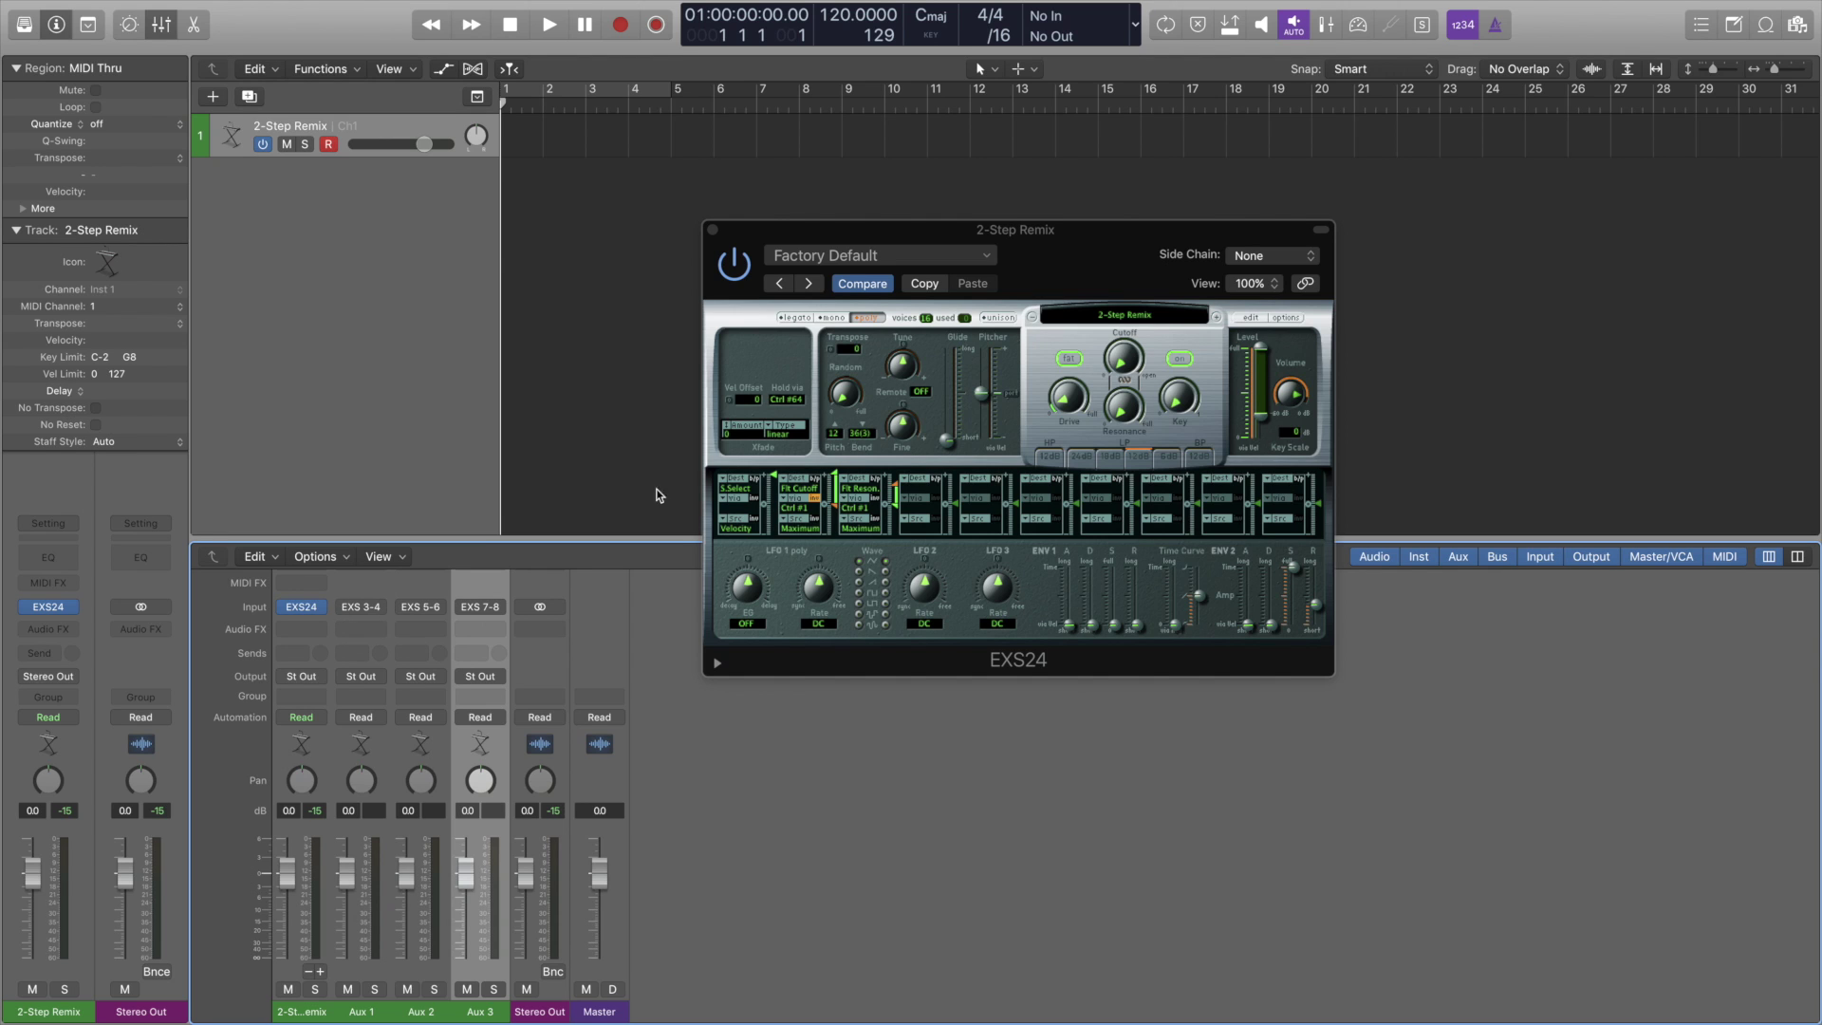
drag(1079, 229, 1102, 203)
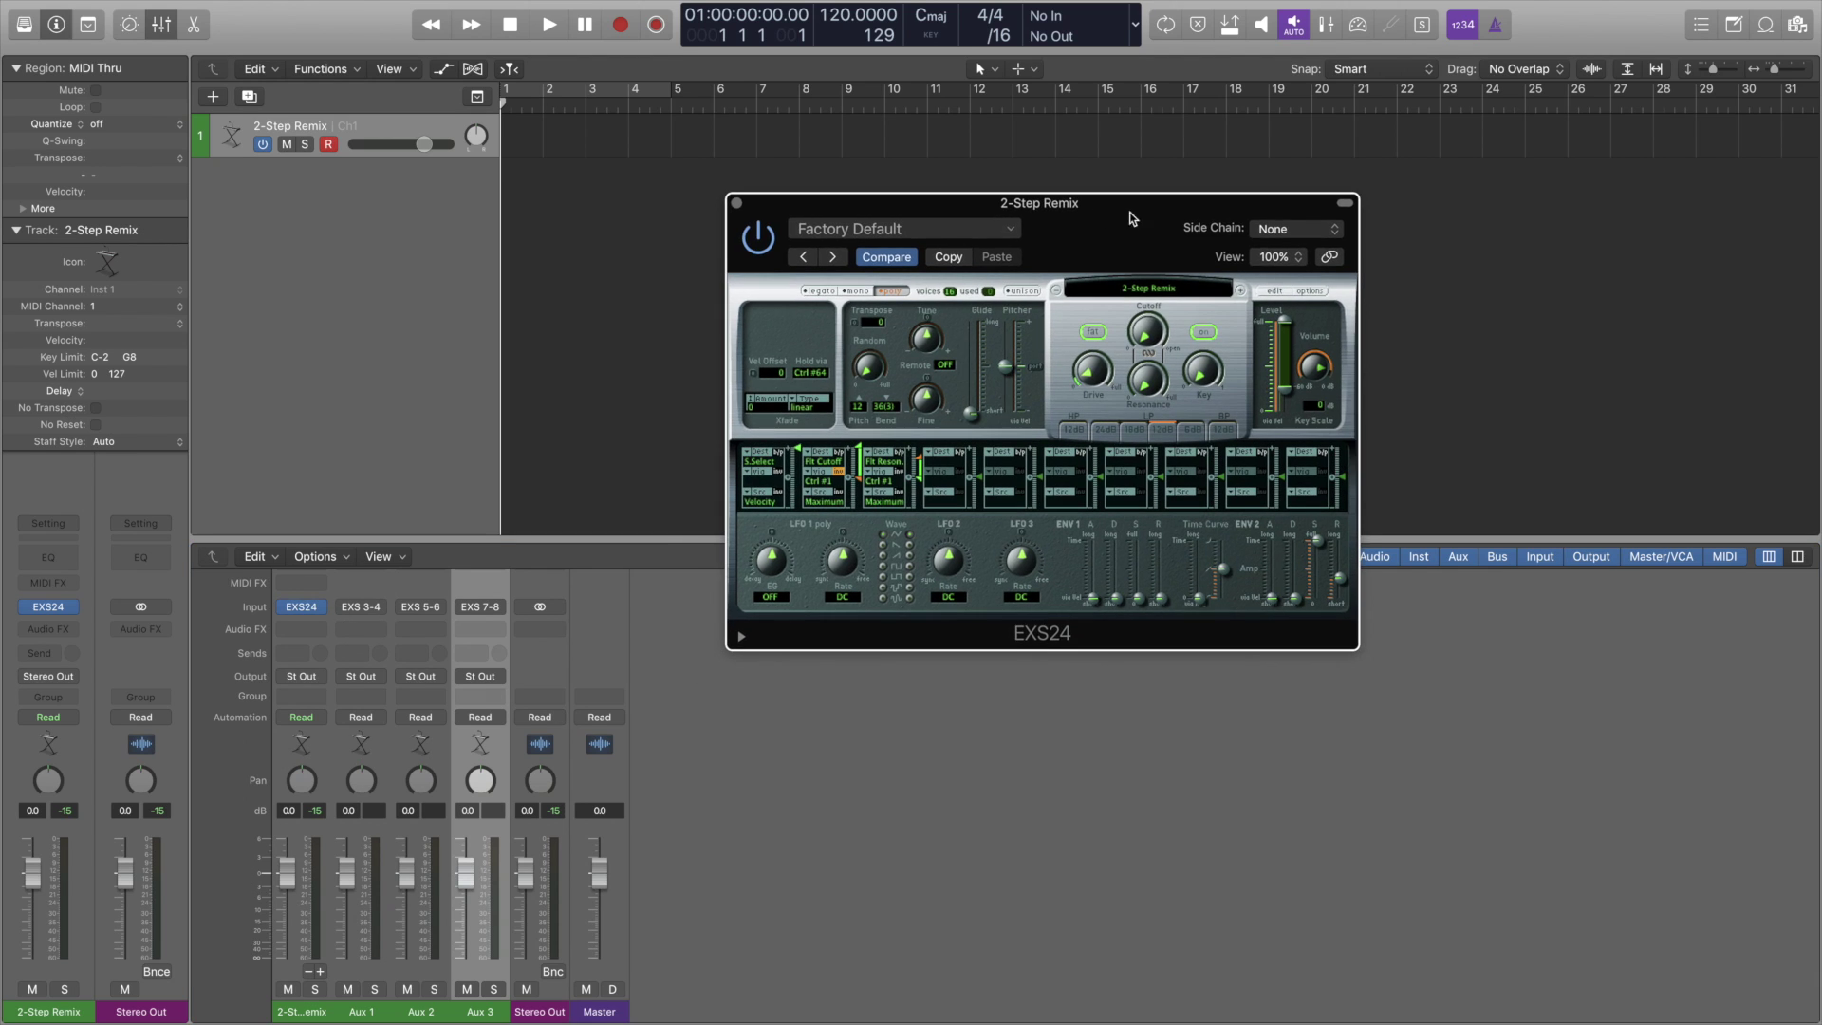
click(1273, 290)
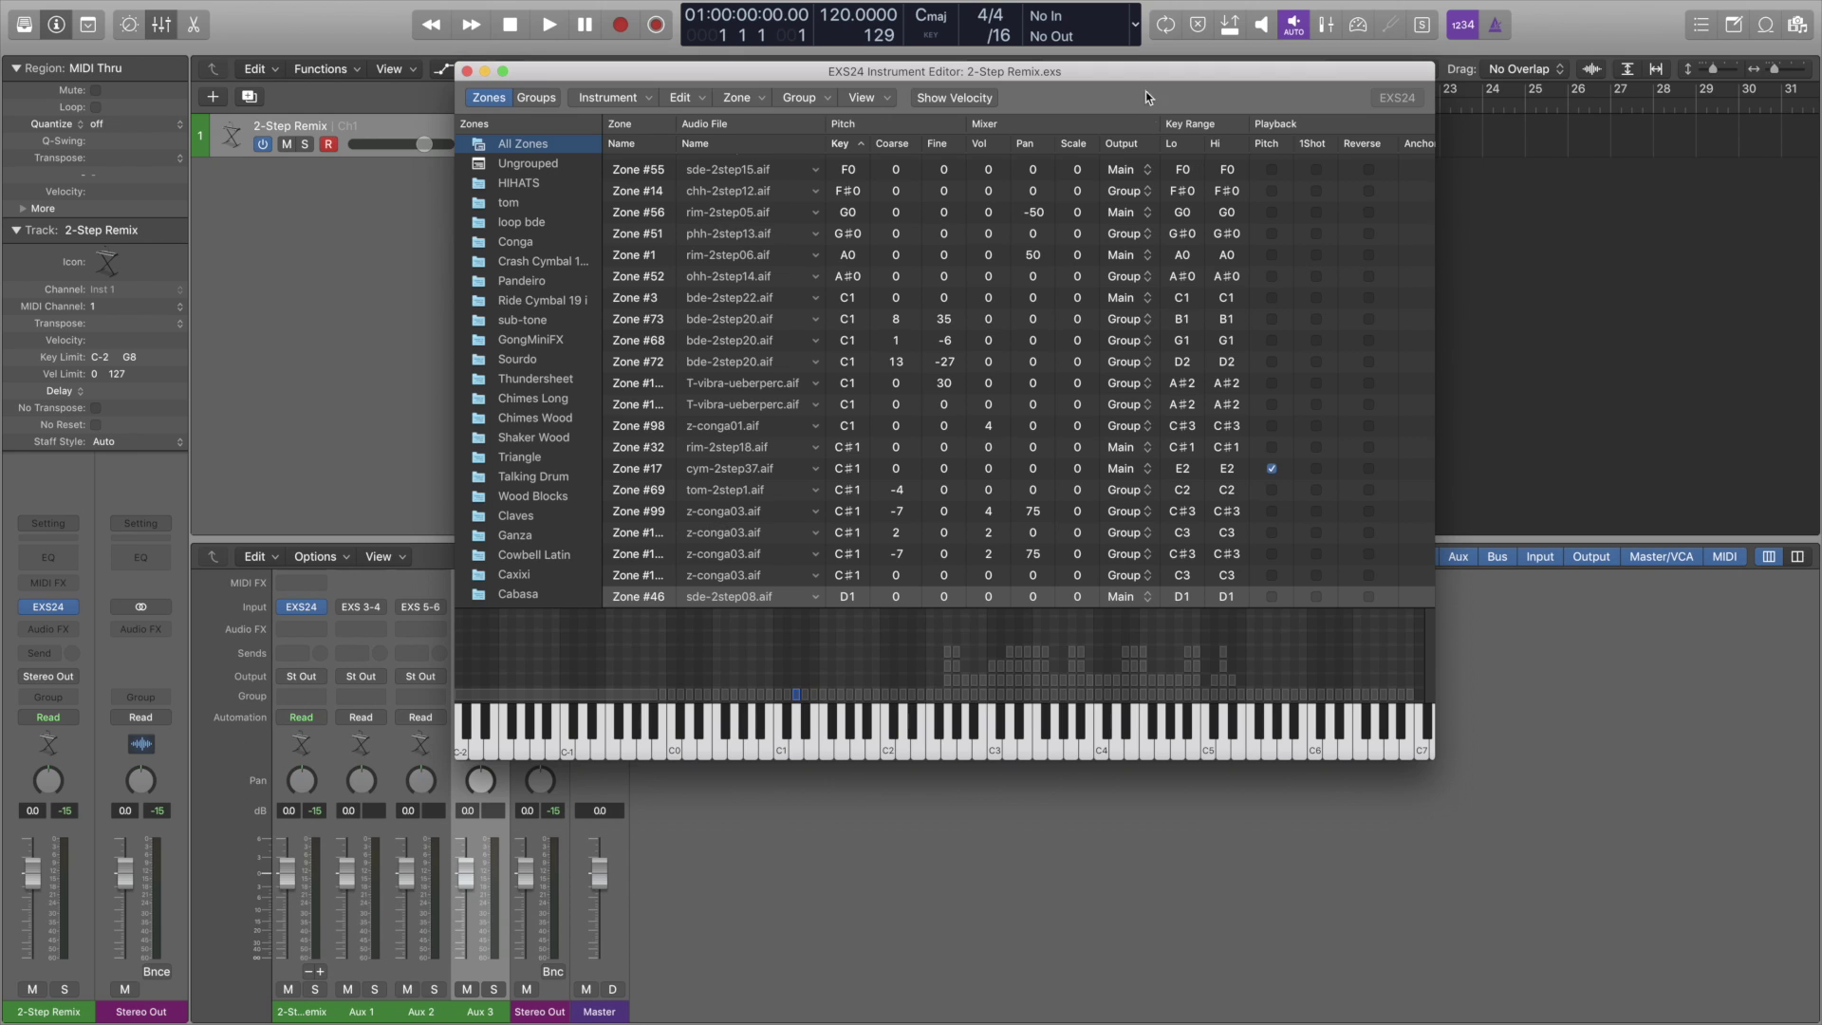
Move the Instrument Editor right and browse the C3 and CBCAHTX zones in the zone map
drag(1142, 79, 1262, 87)
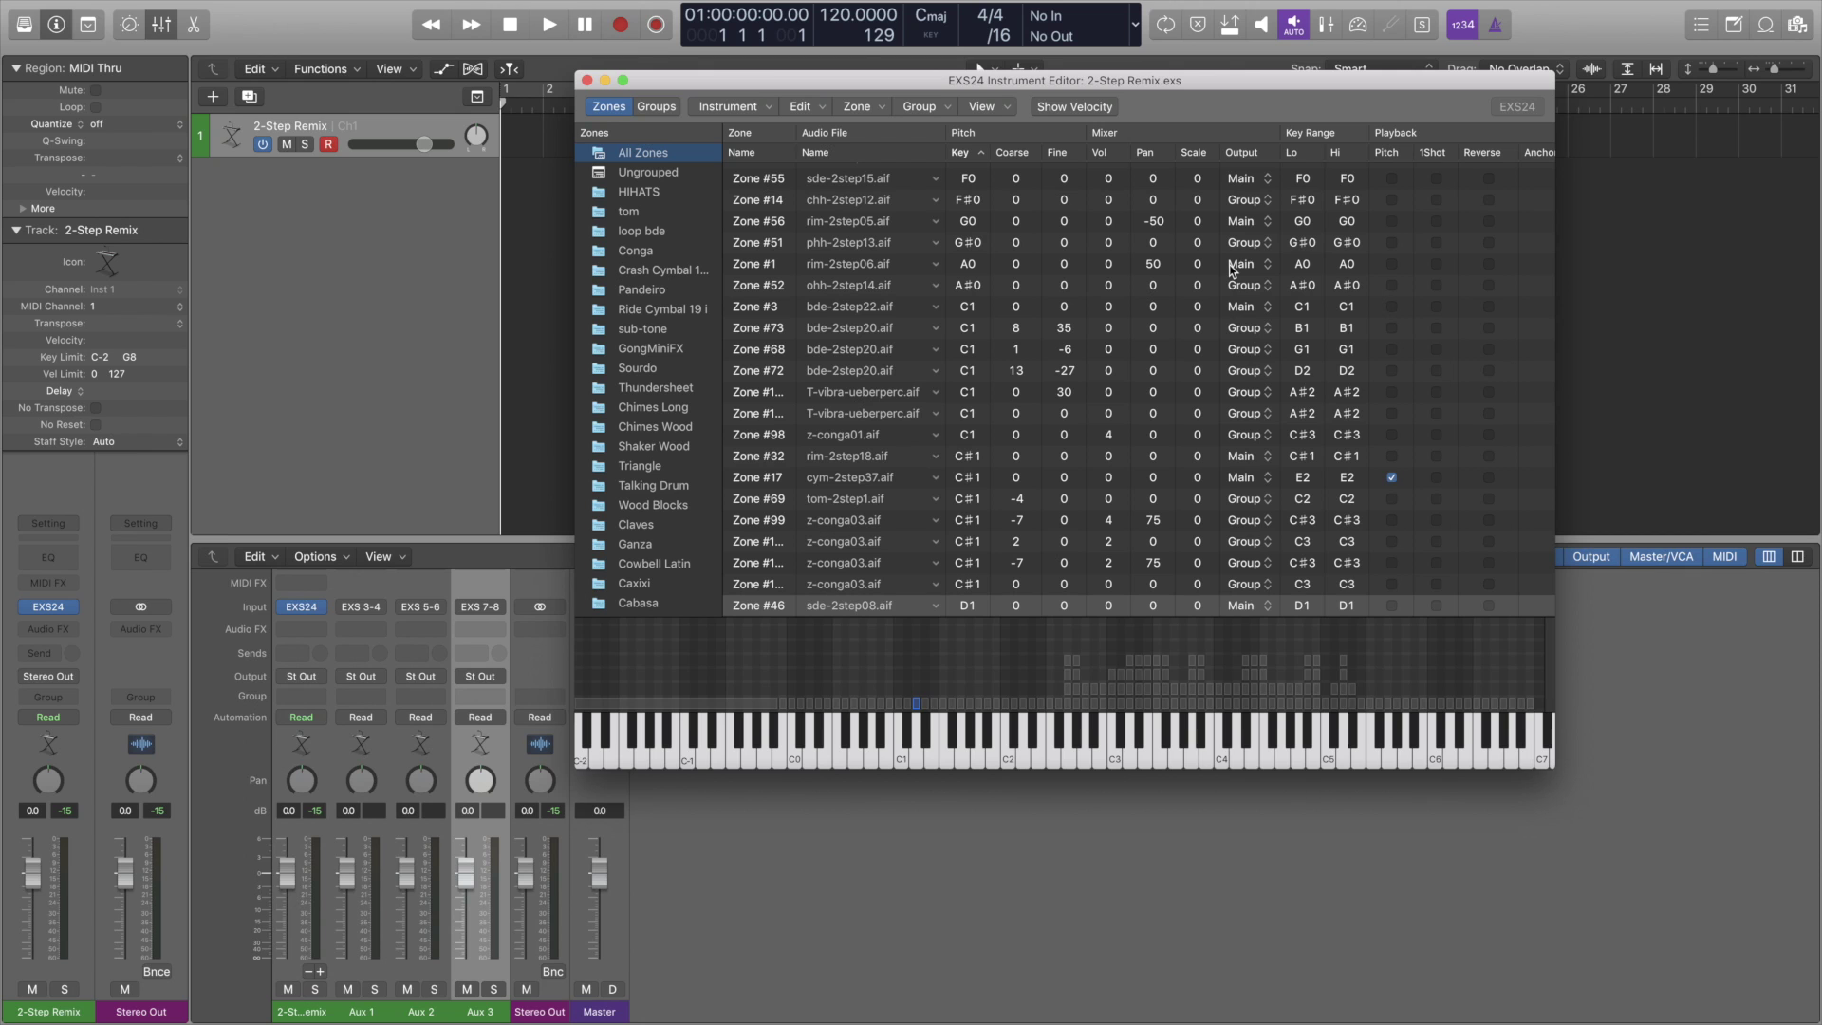
scroll(1258, 272, down, 10)
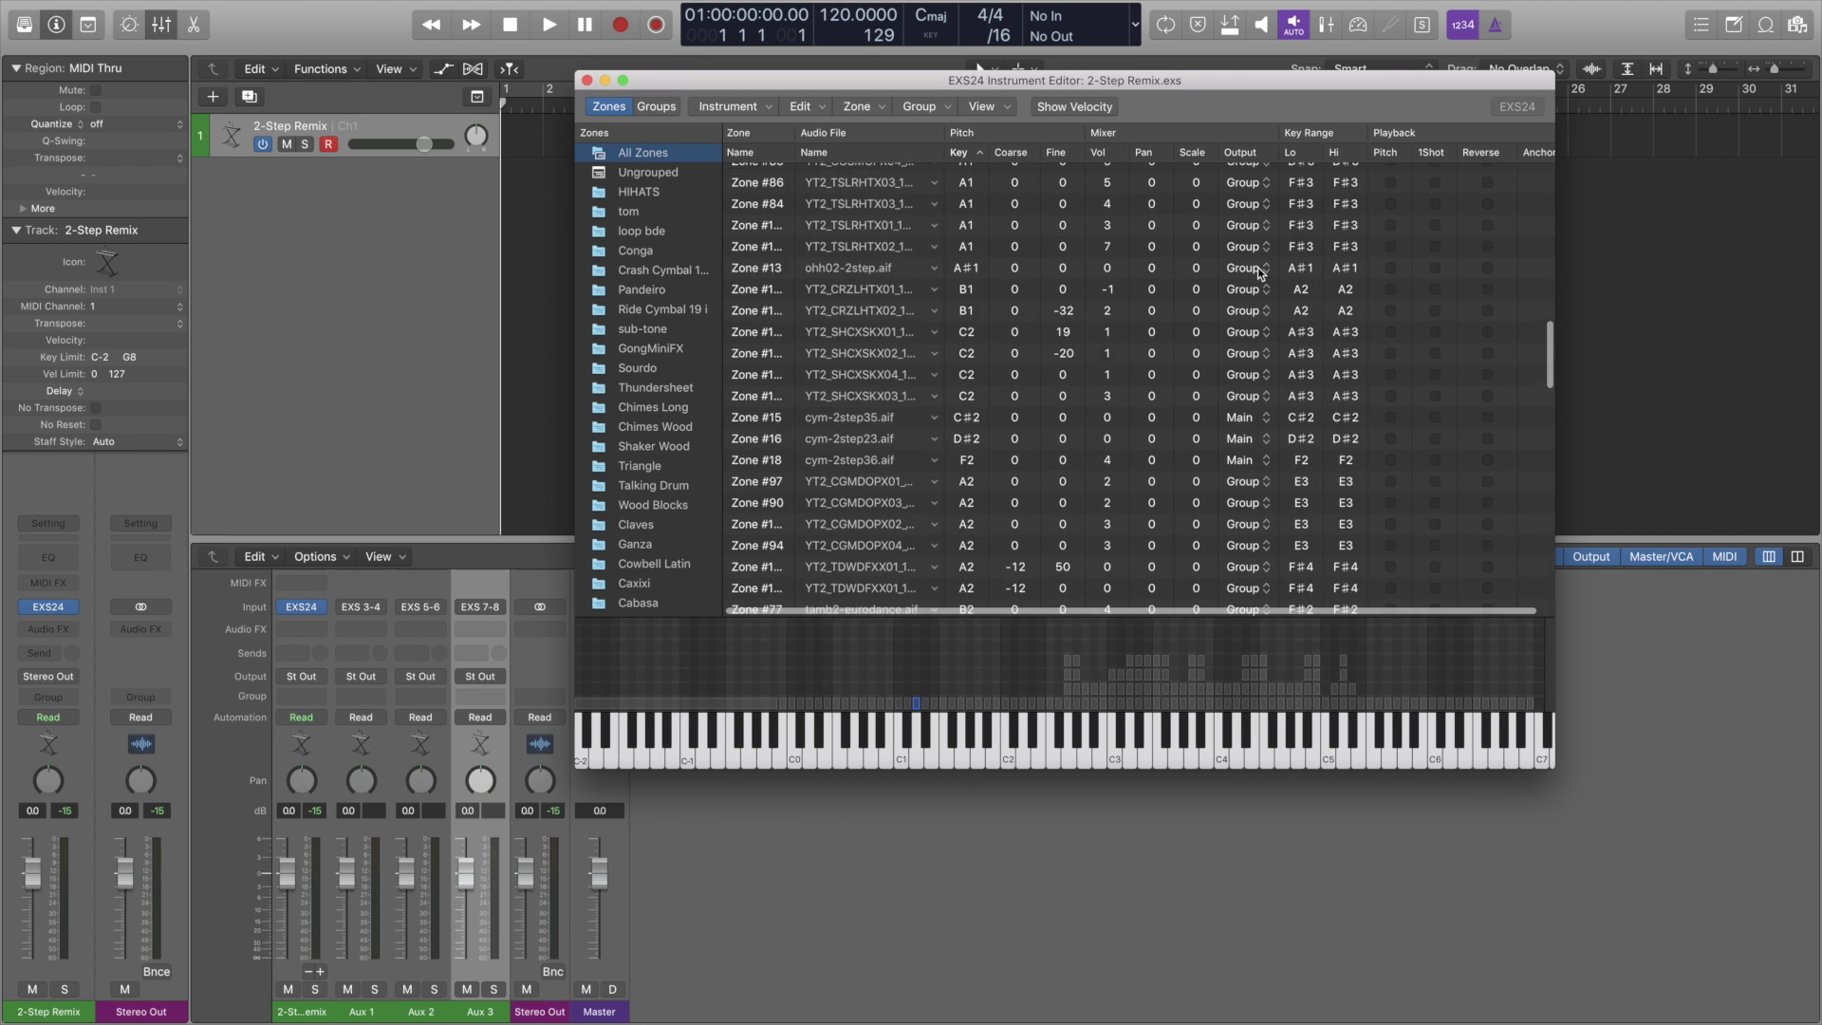
scroll(1258, 273, down, 15)
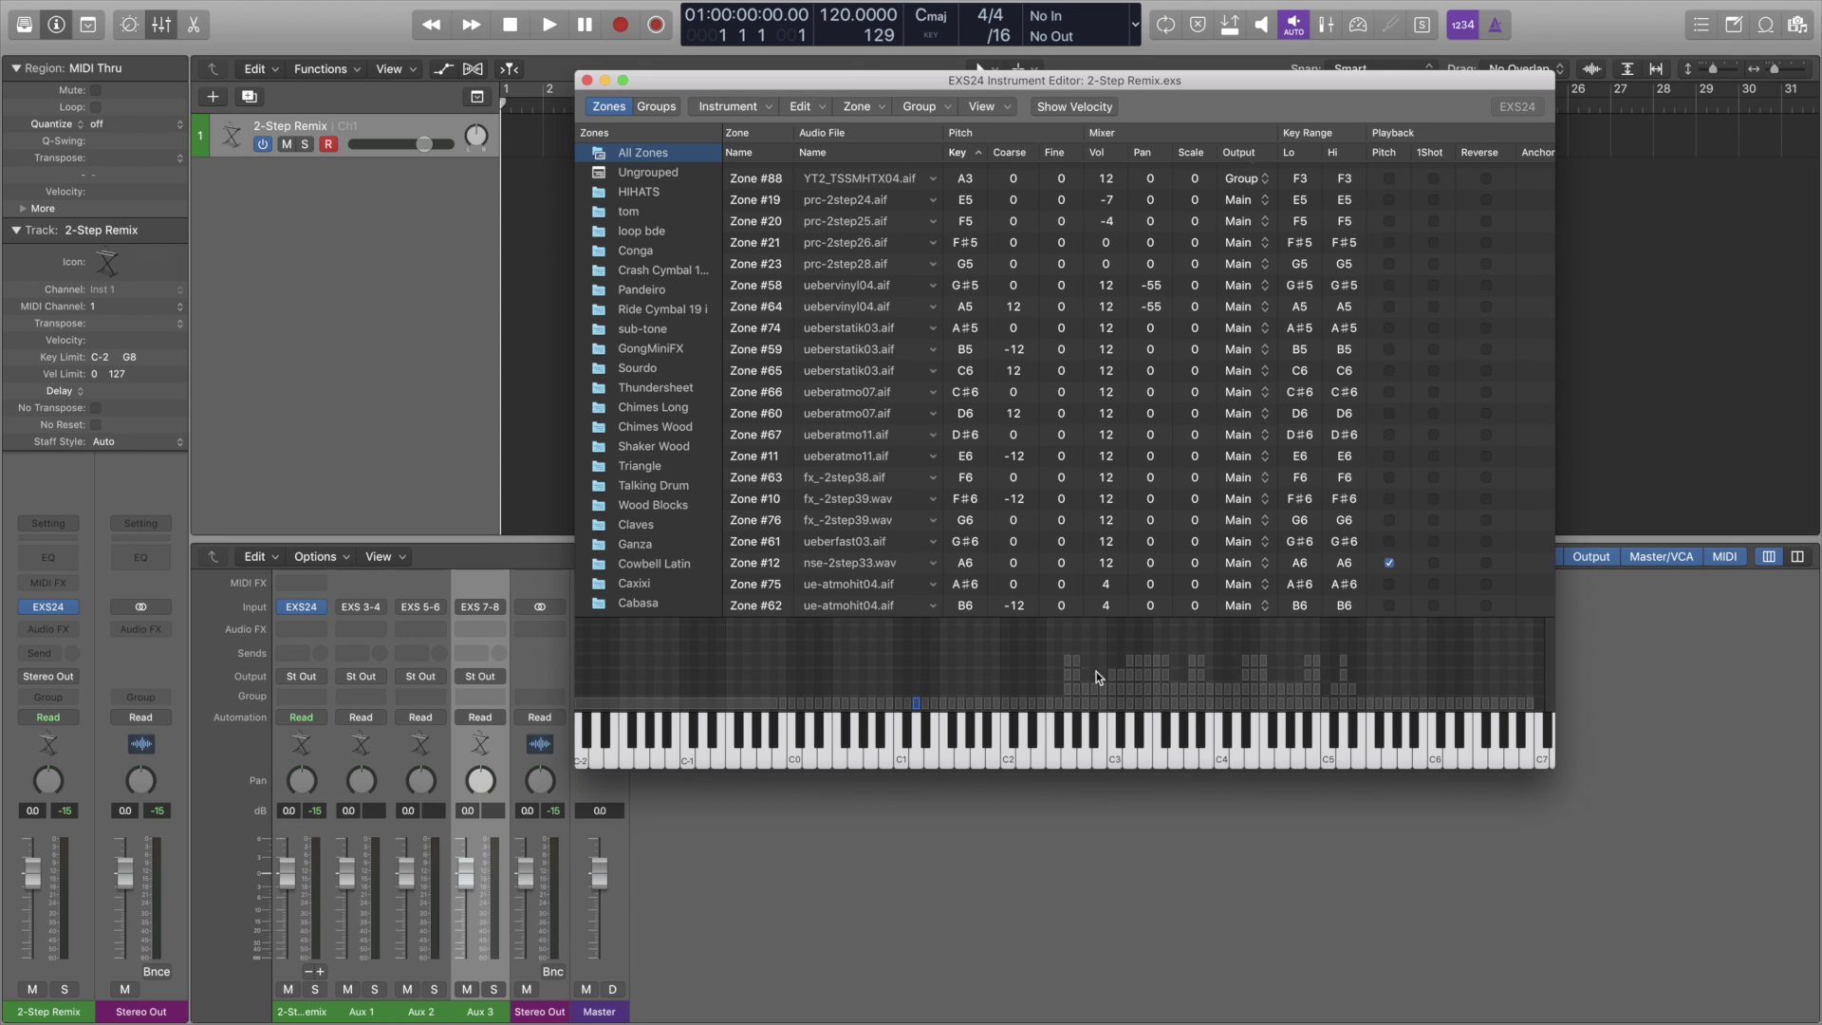
click(1068, 662)
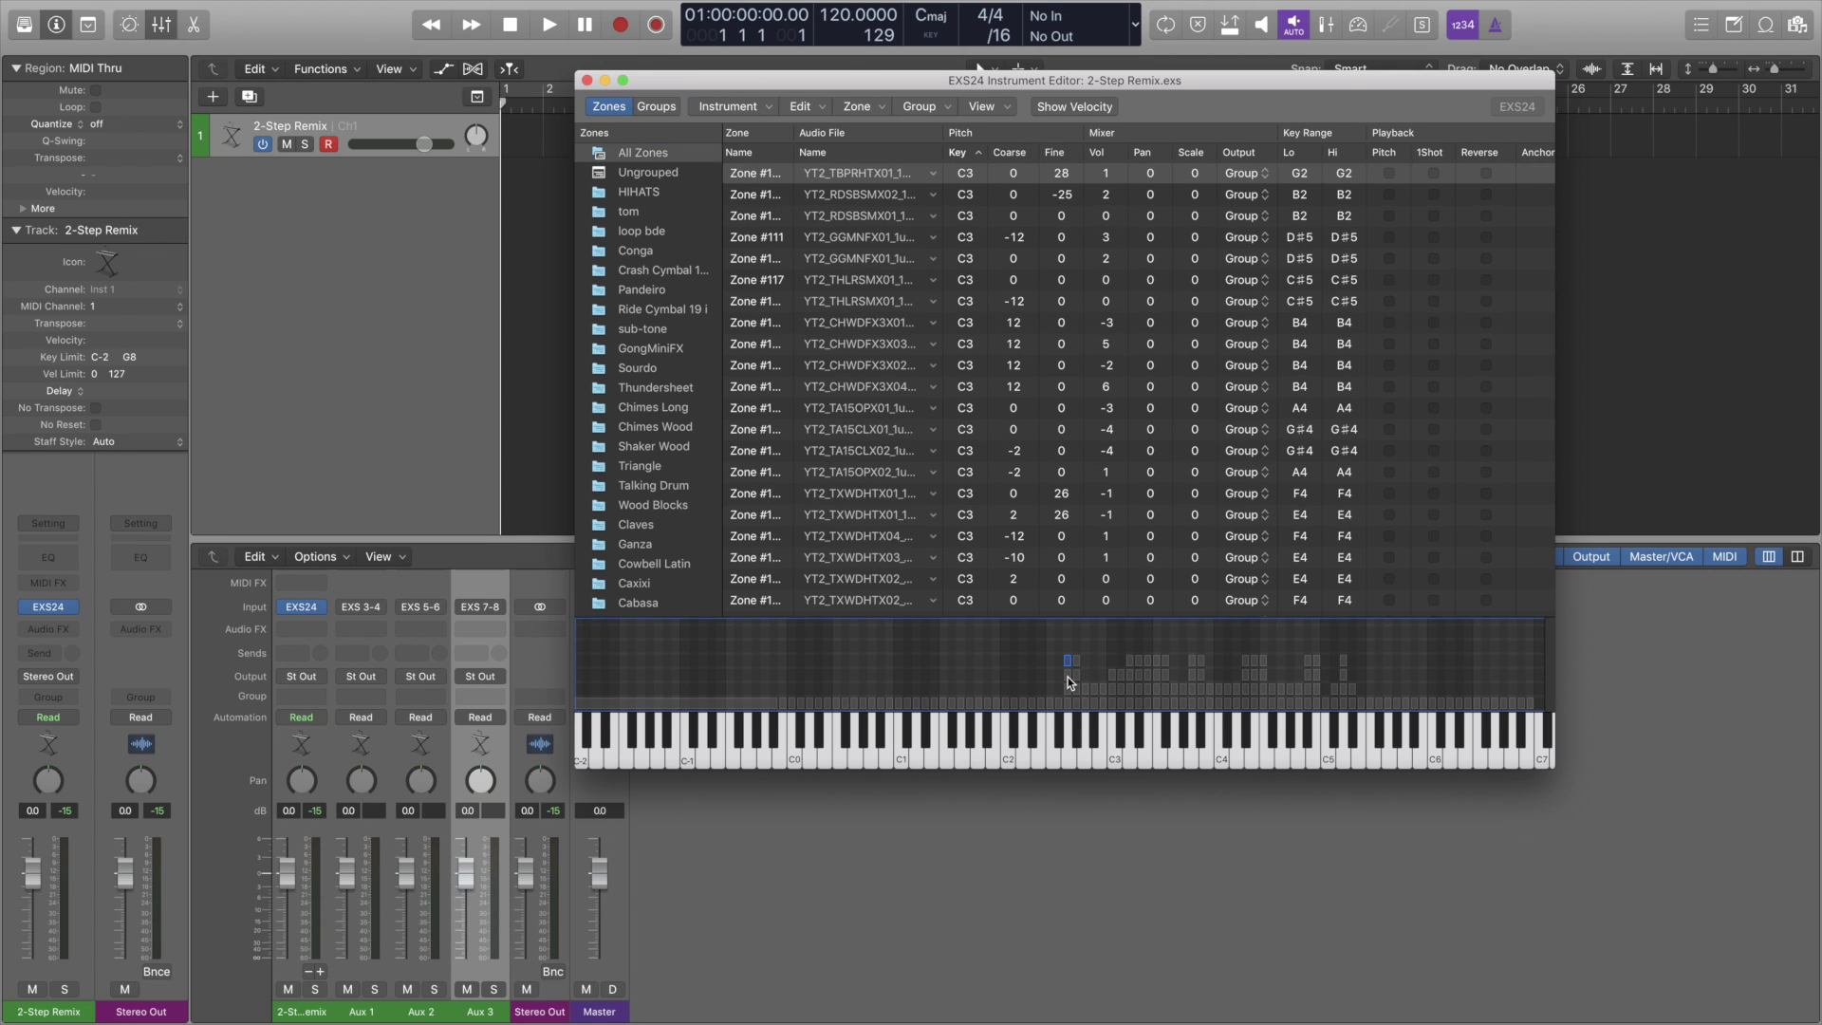
click(1069, 690)
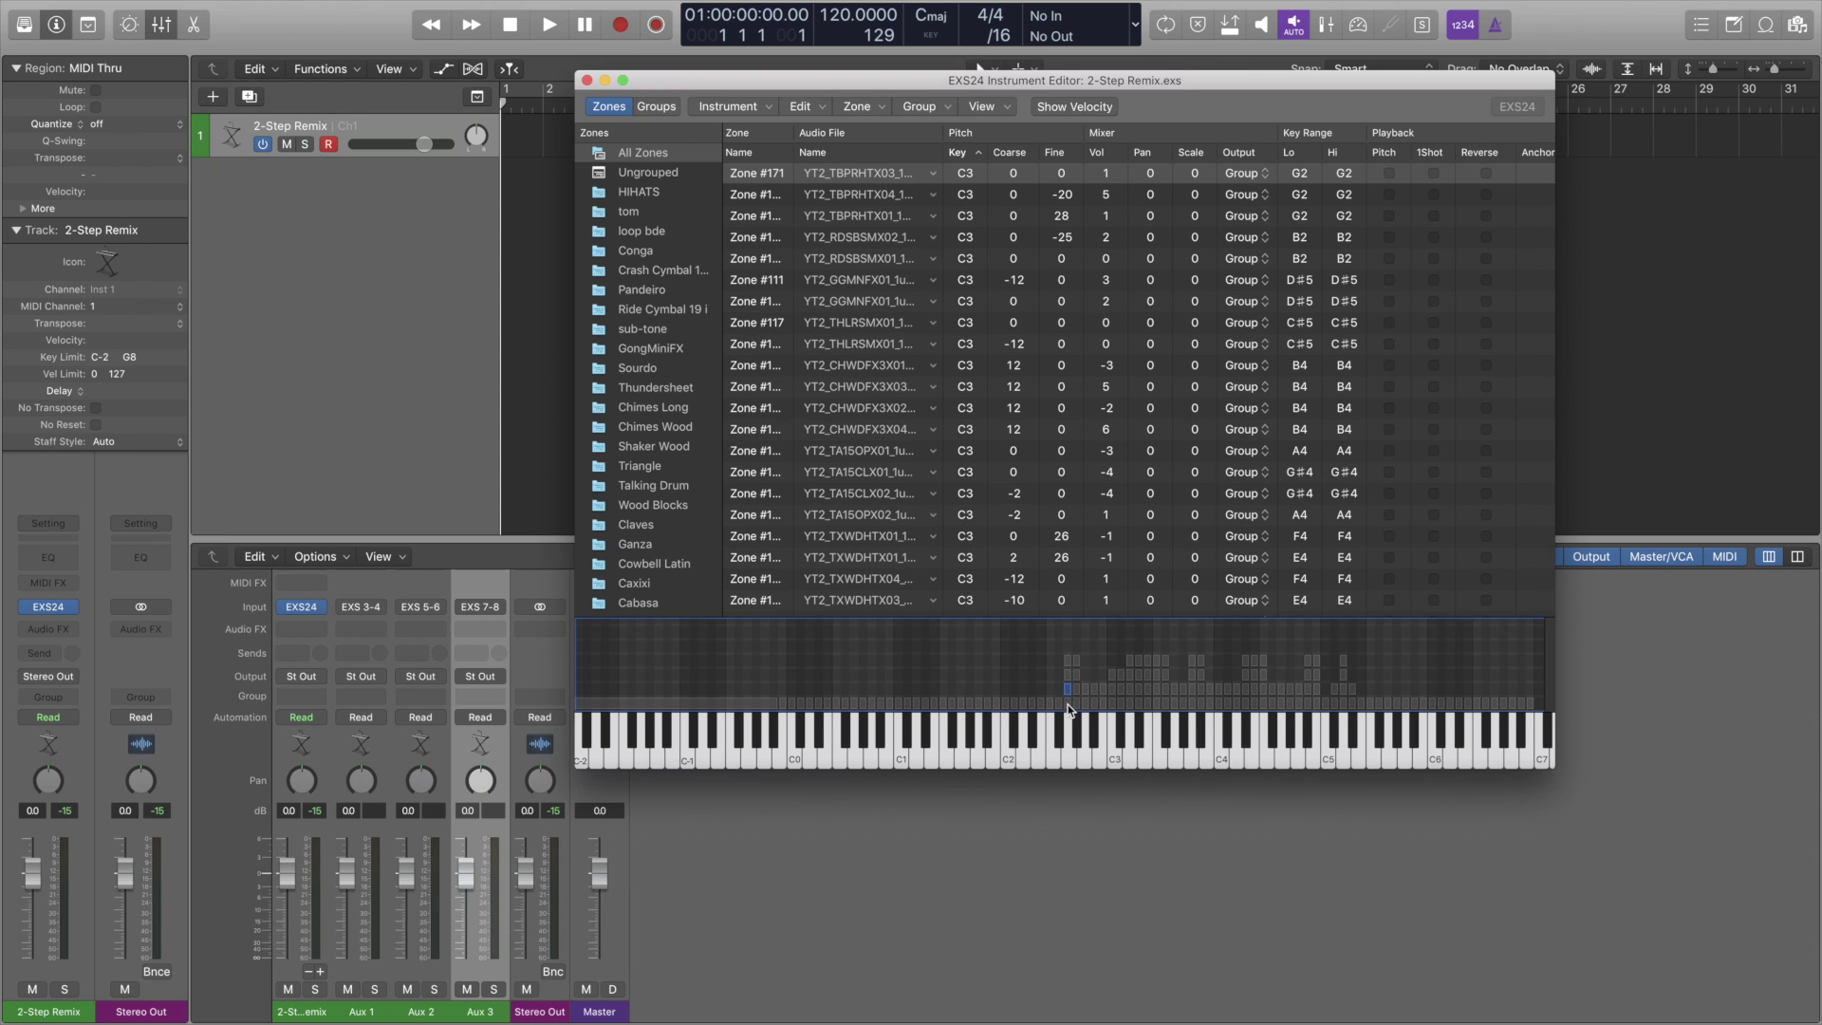
click(1069, 705)
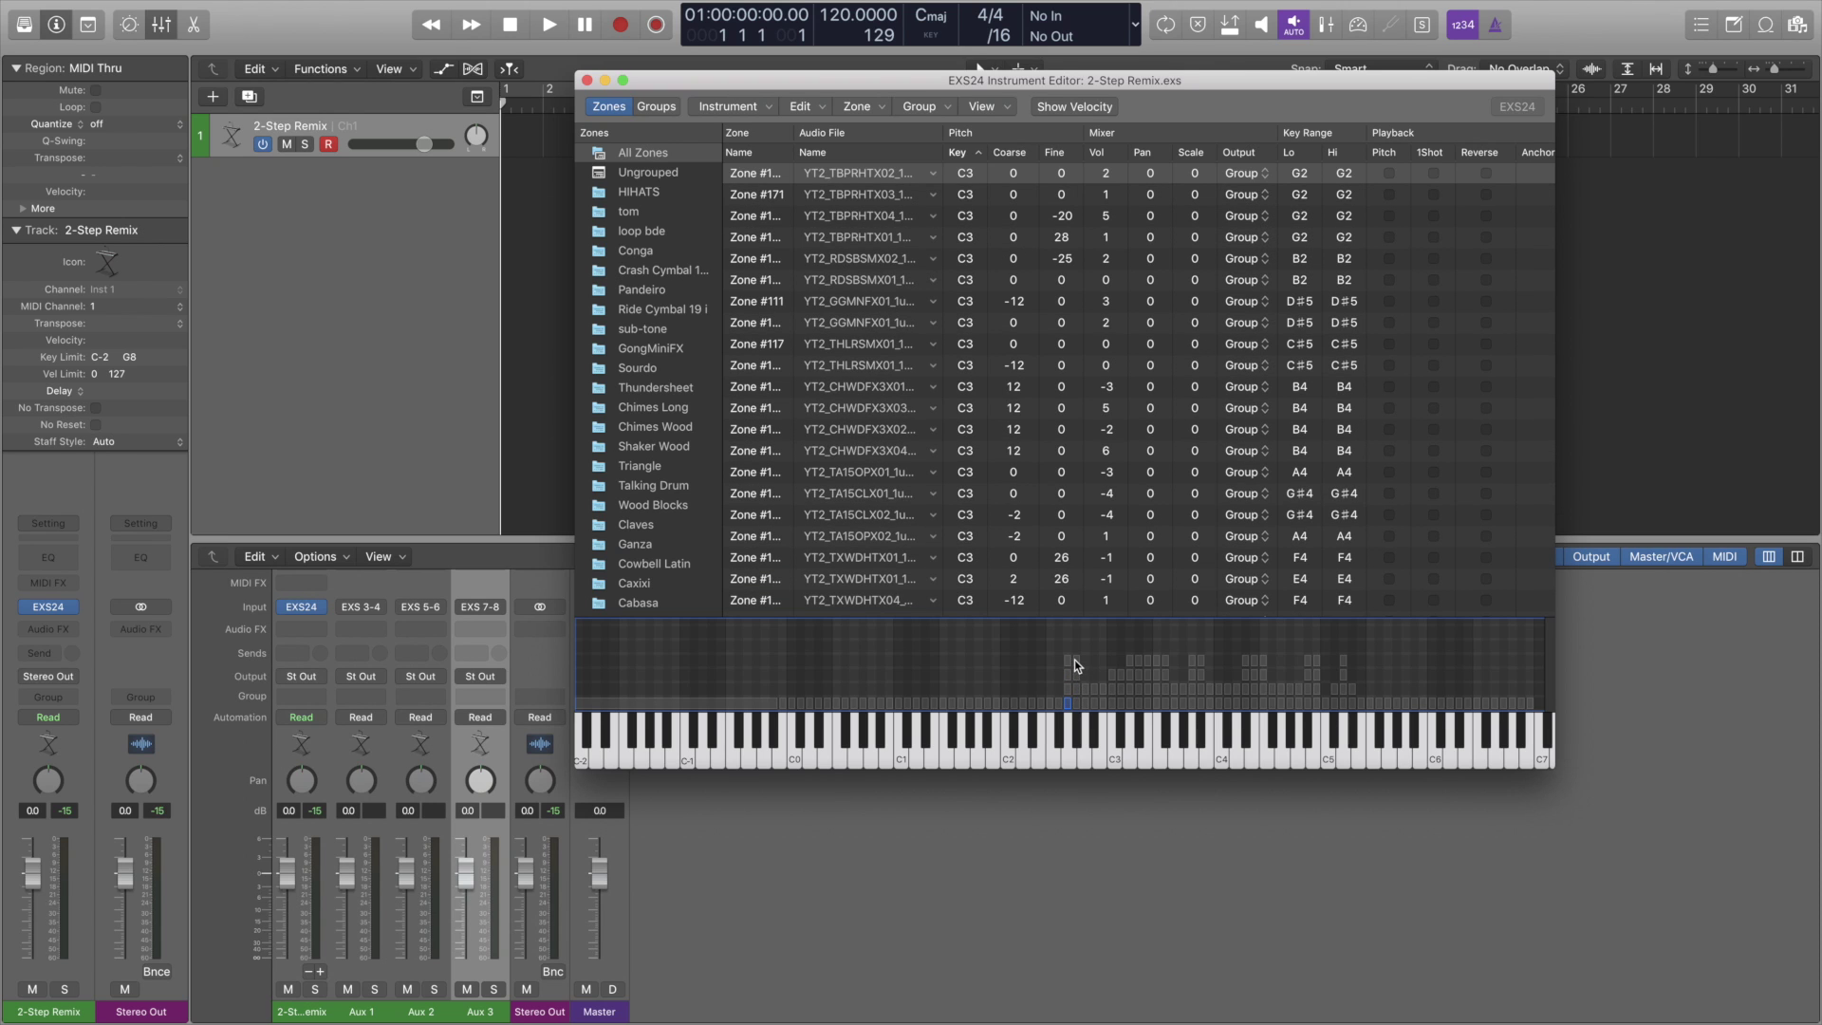
click(1078, 675)
click(1078, 687)
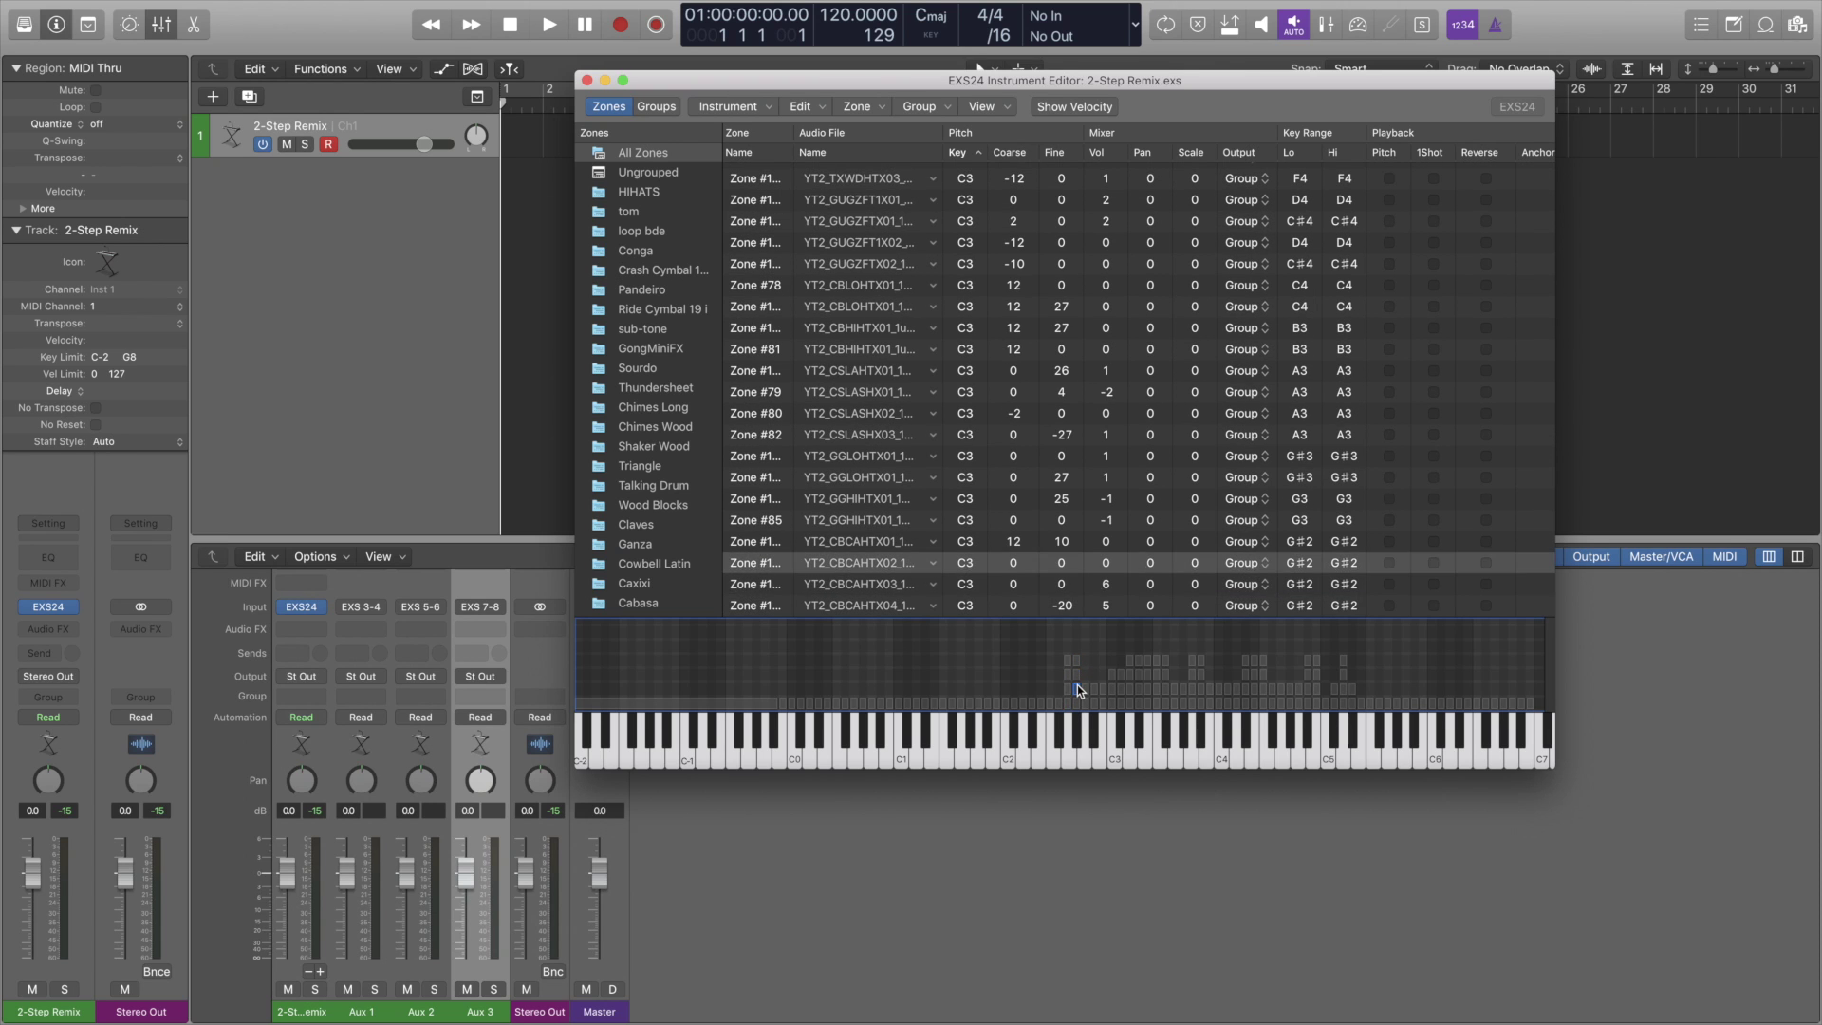
click(1078, 704)
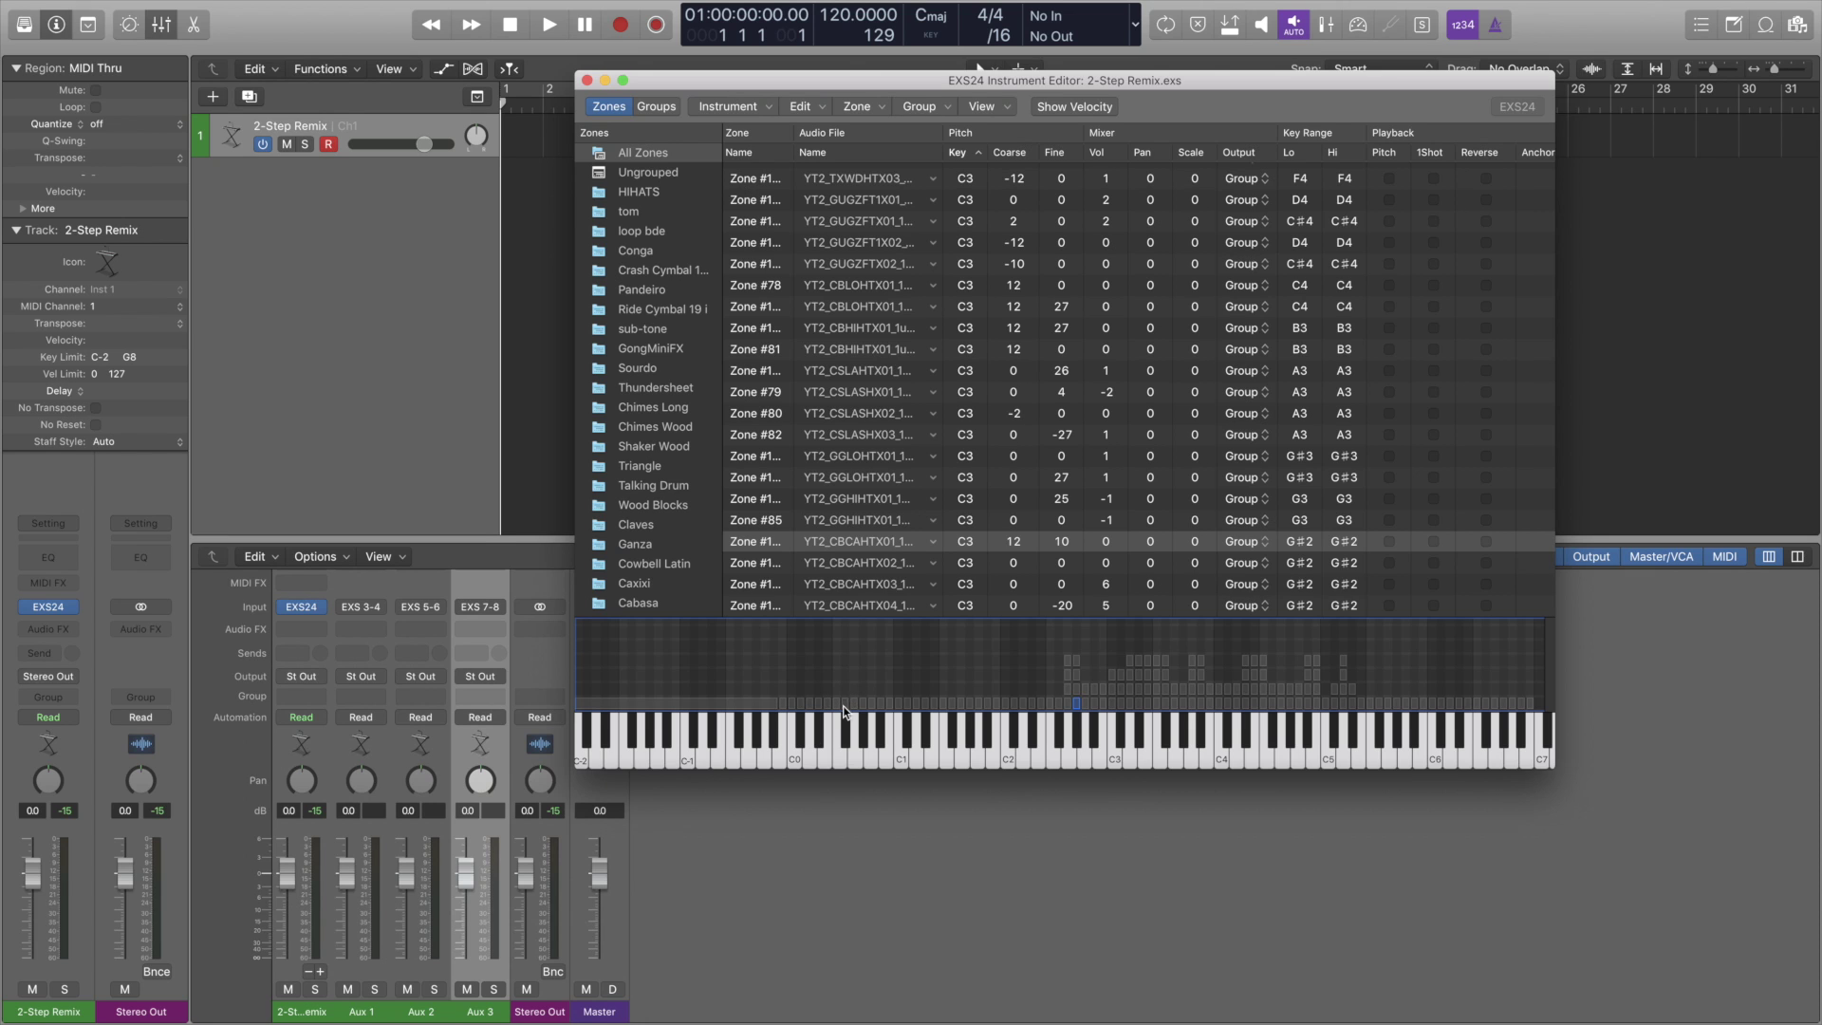
Locate the C1 kick and C#1 rimshot zones, then audition C1, C#1 and D1
click(897, 703)
click(908, 704)
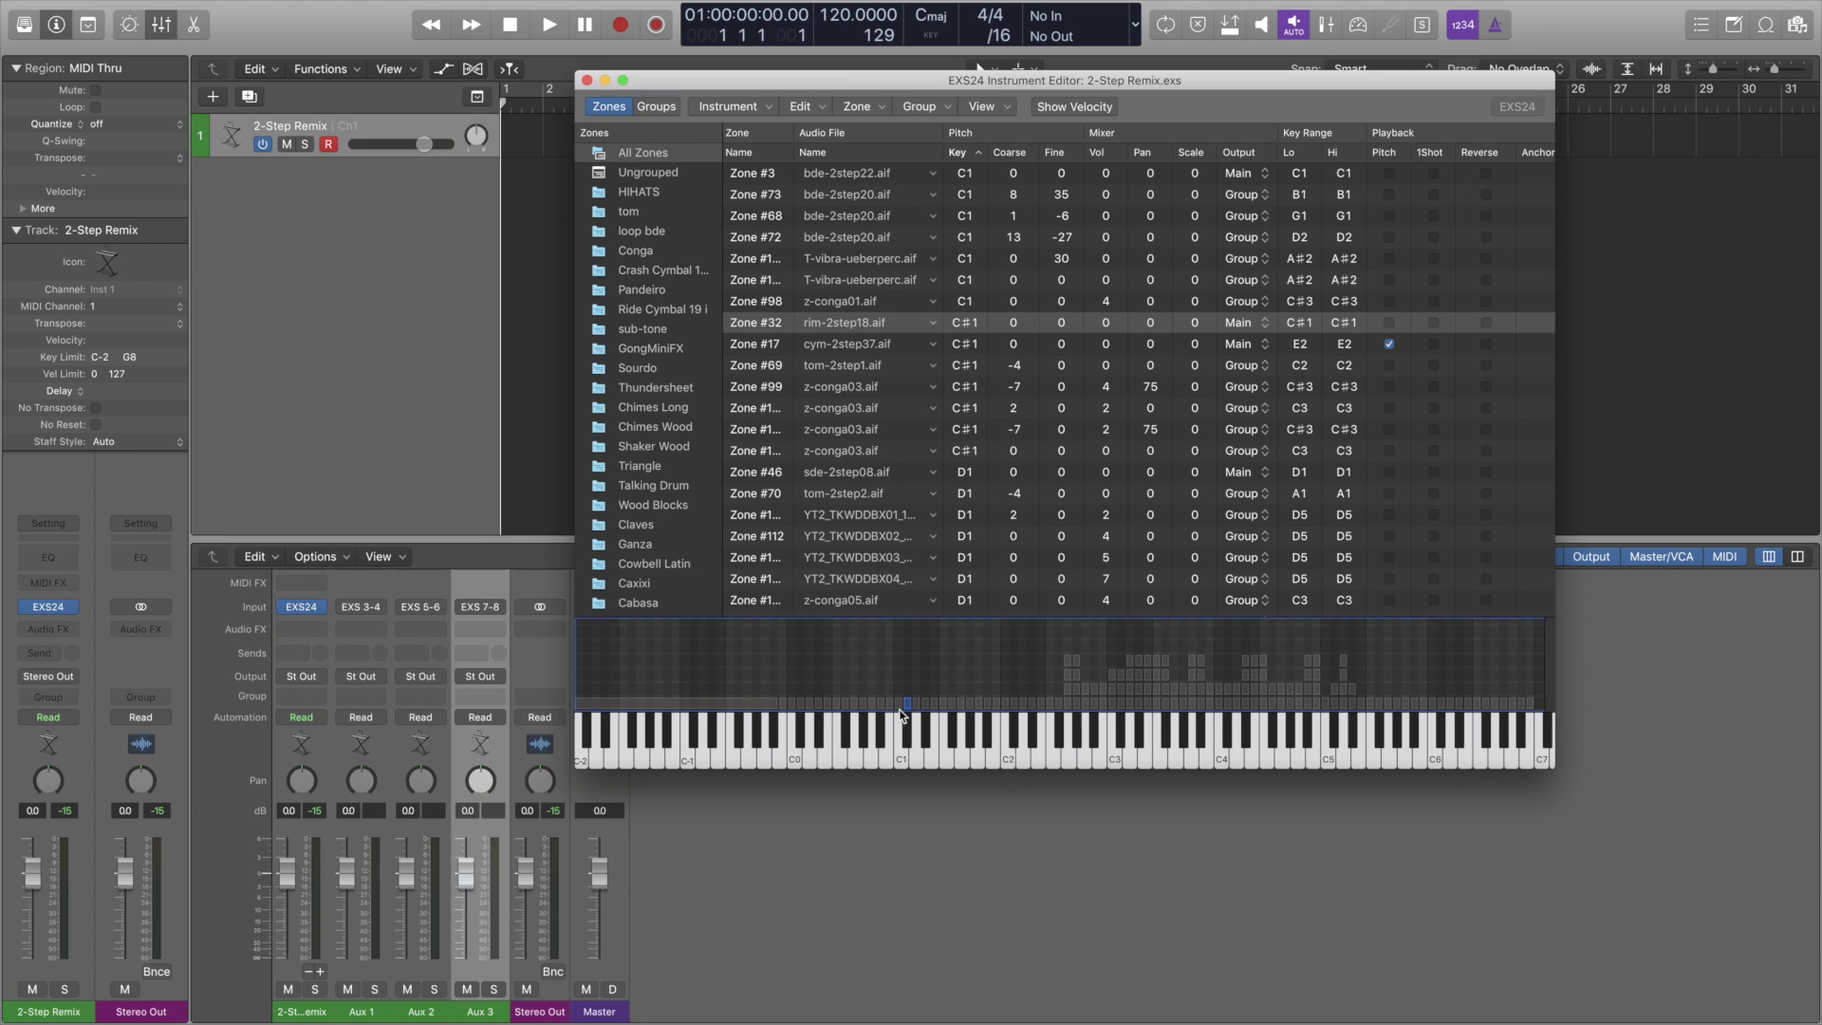
click(899, 704)
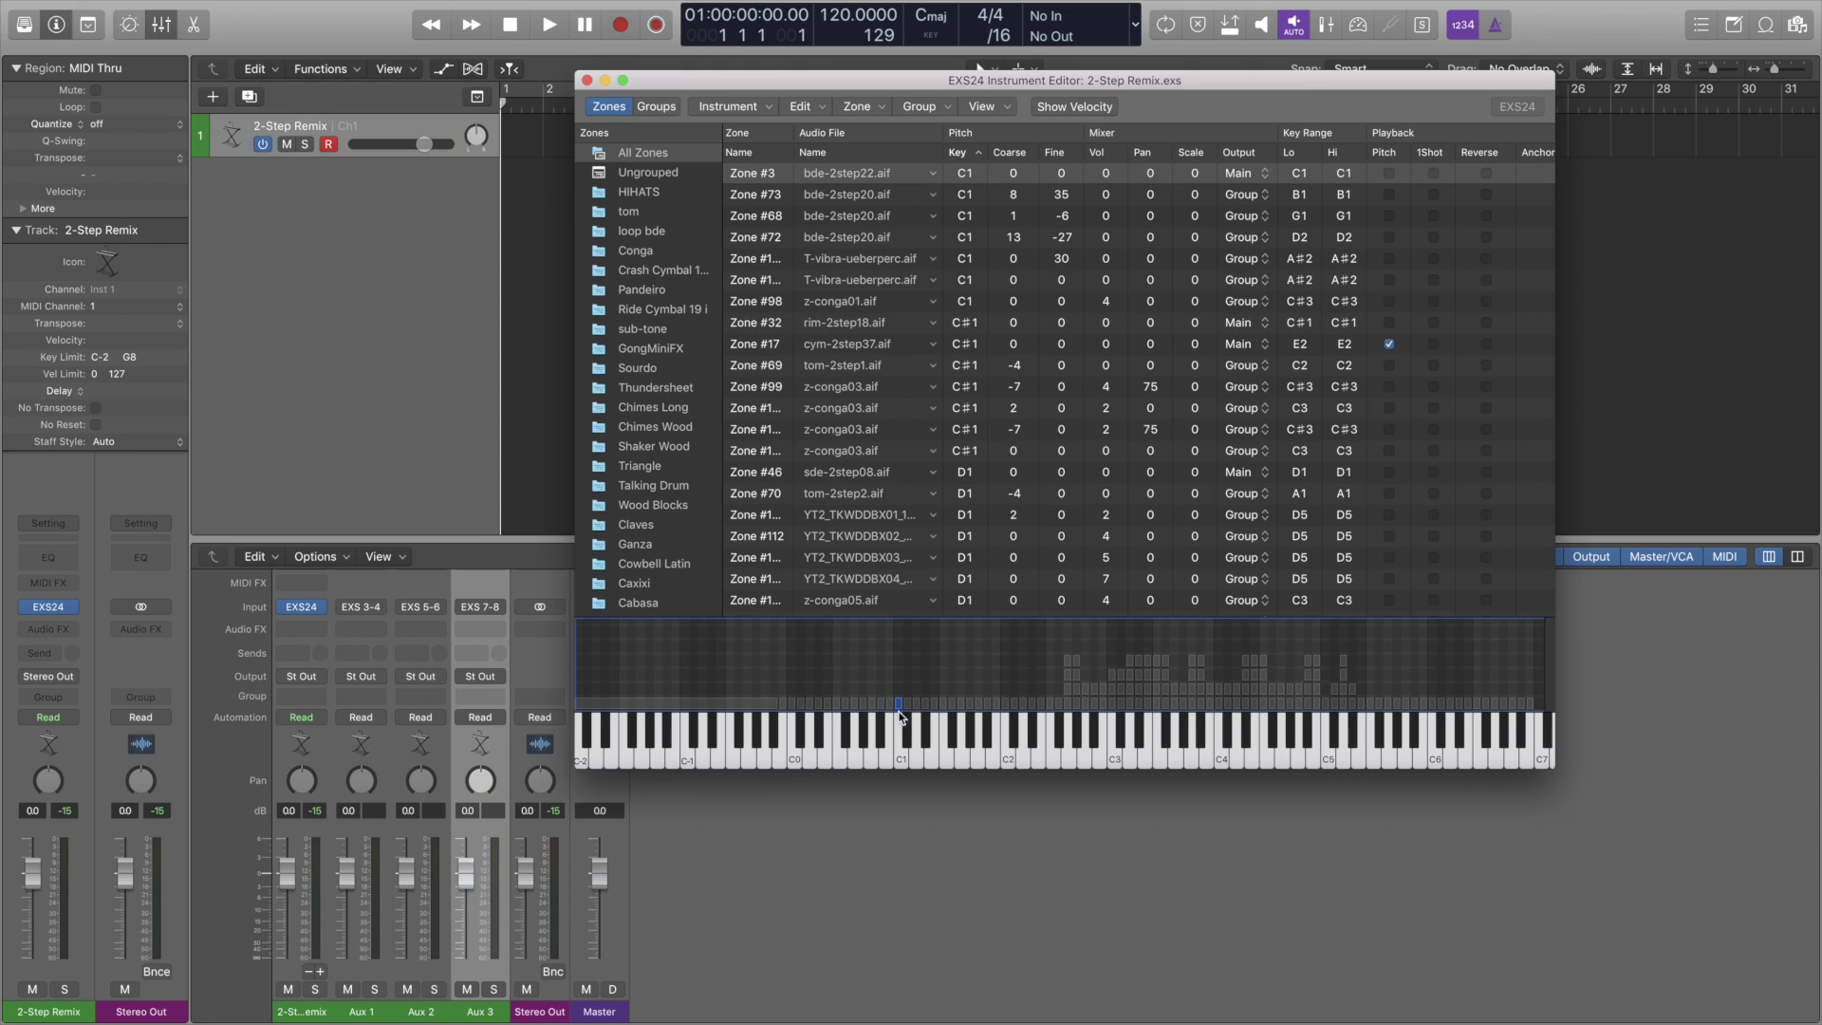
click(898, 763)
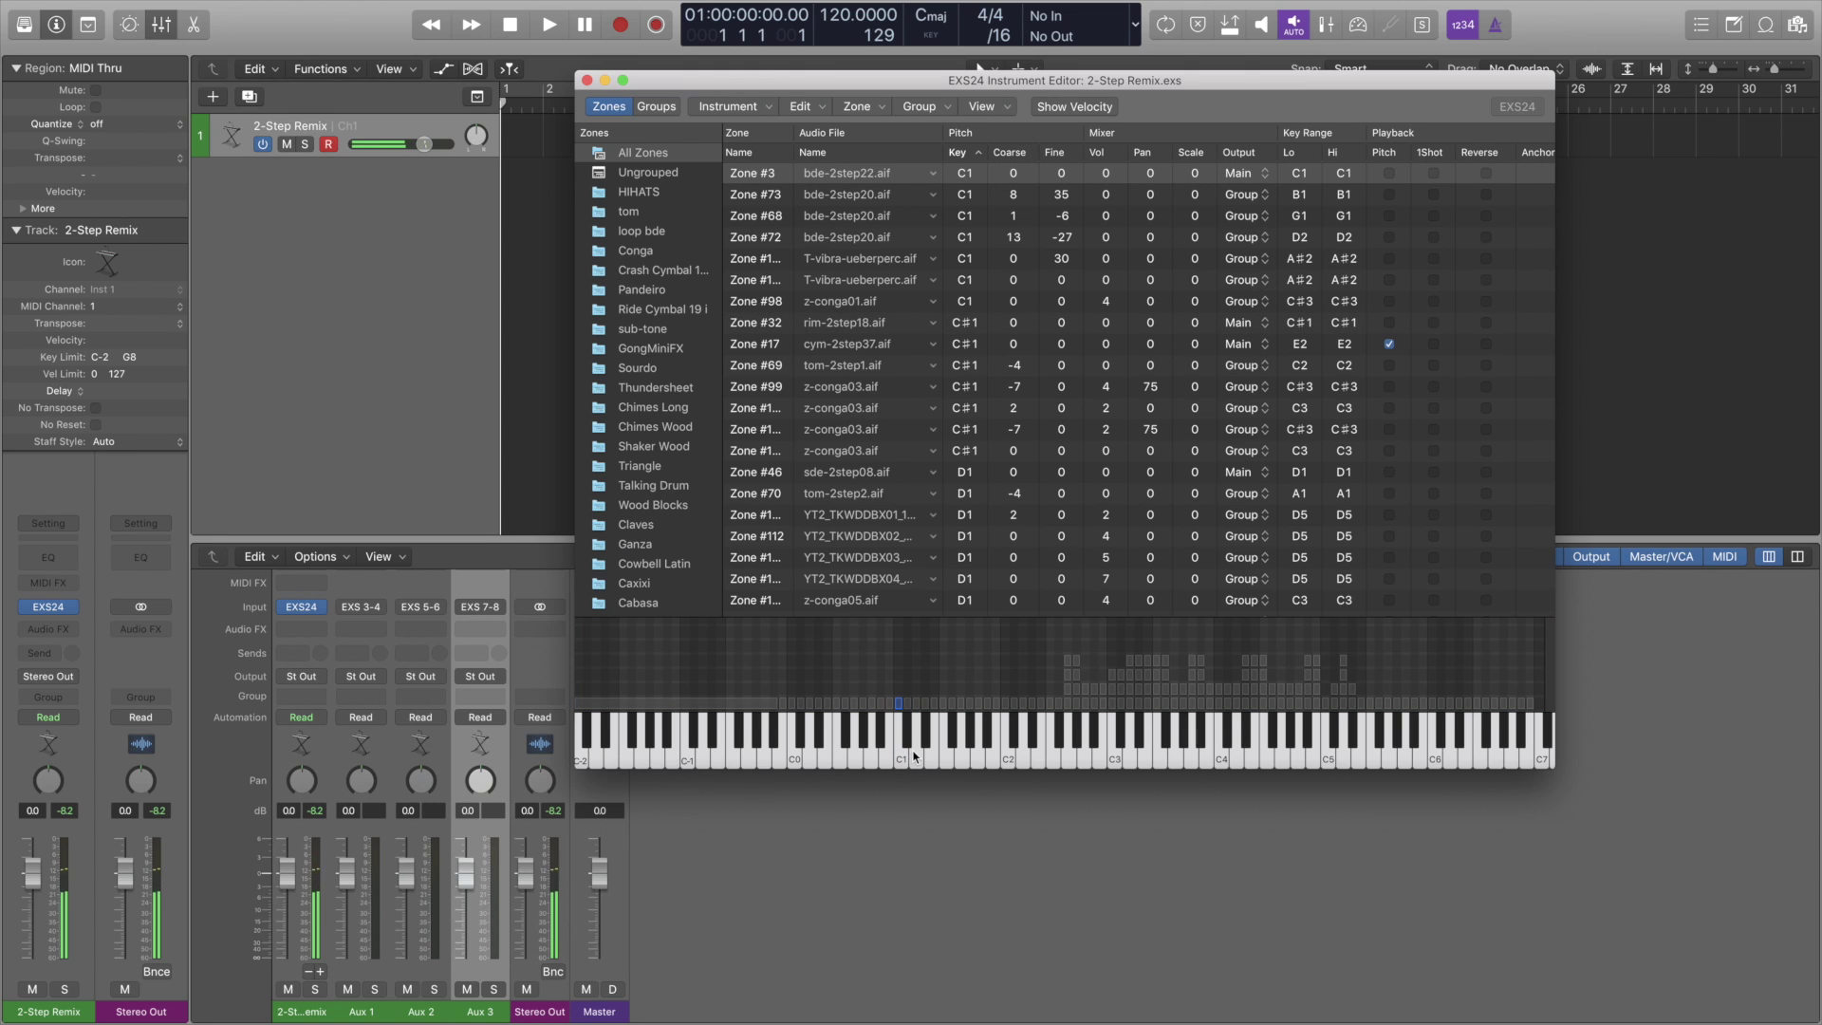
click(907, 738)
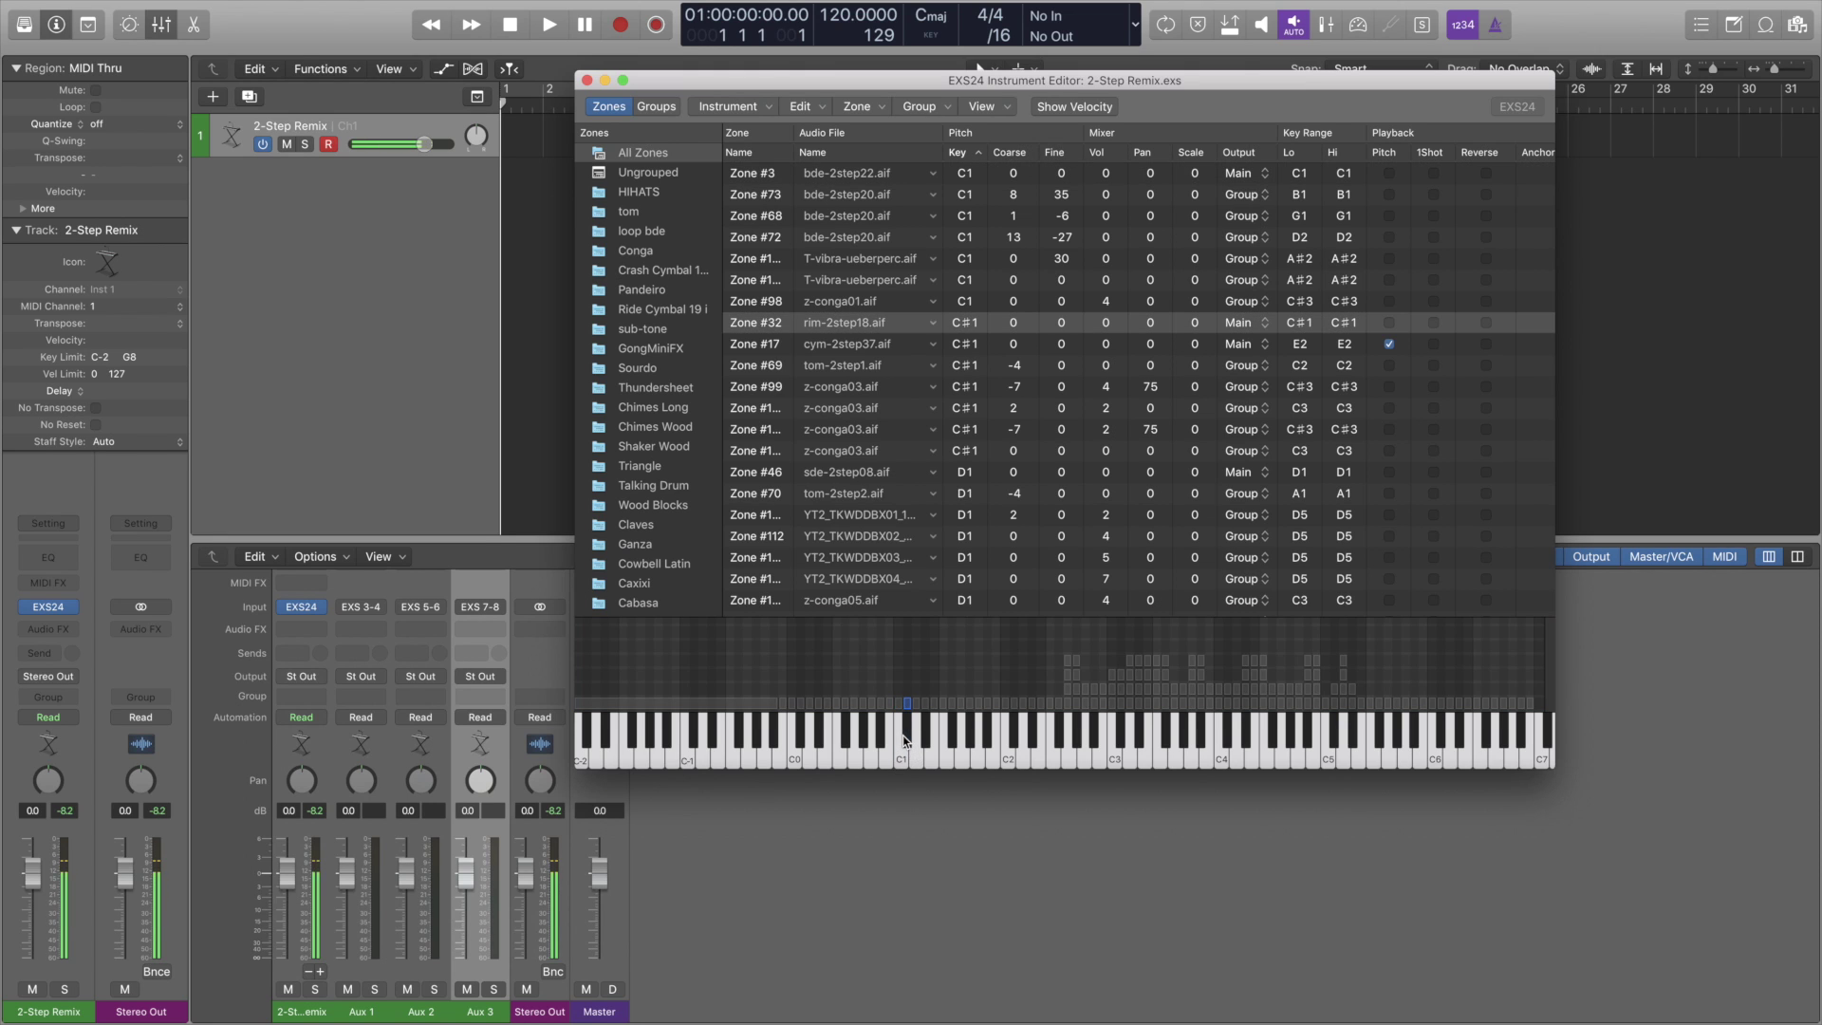
click(916, 760)
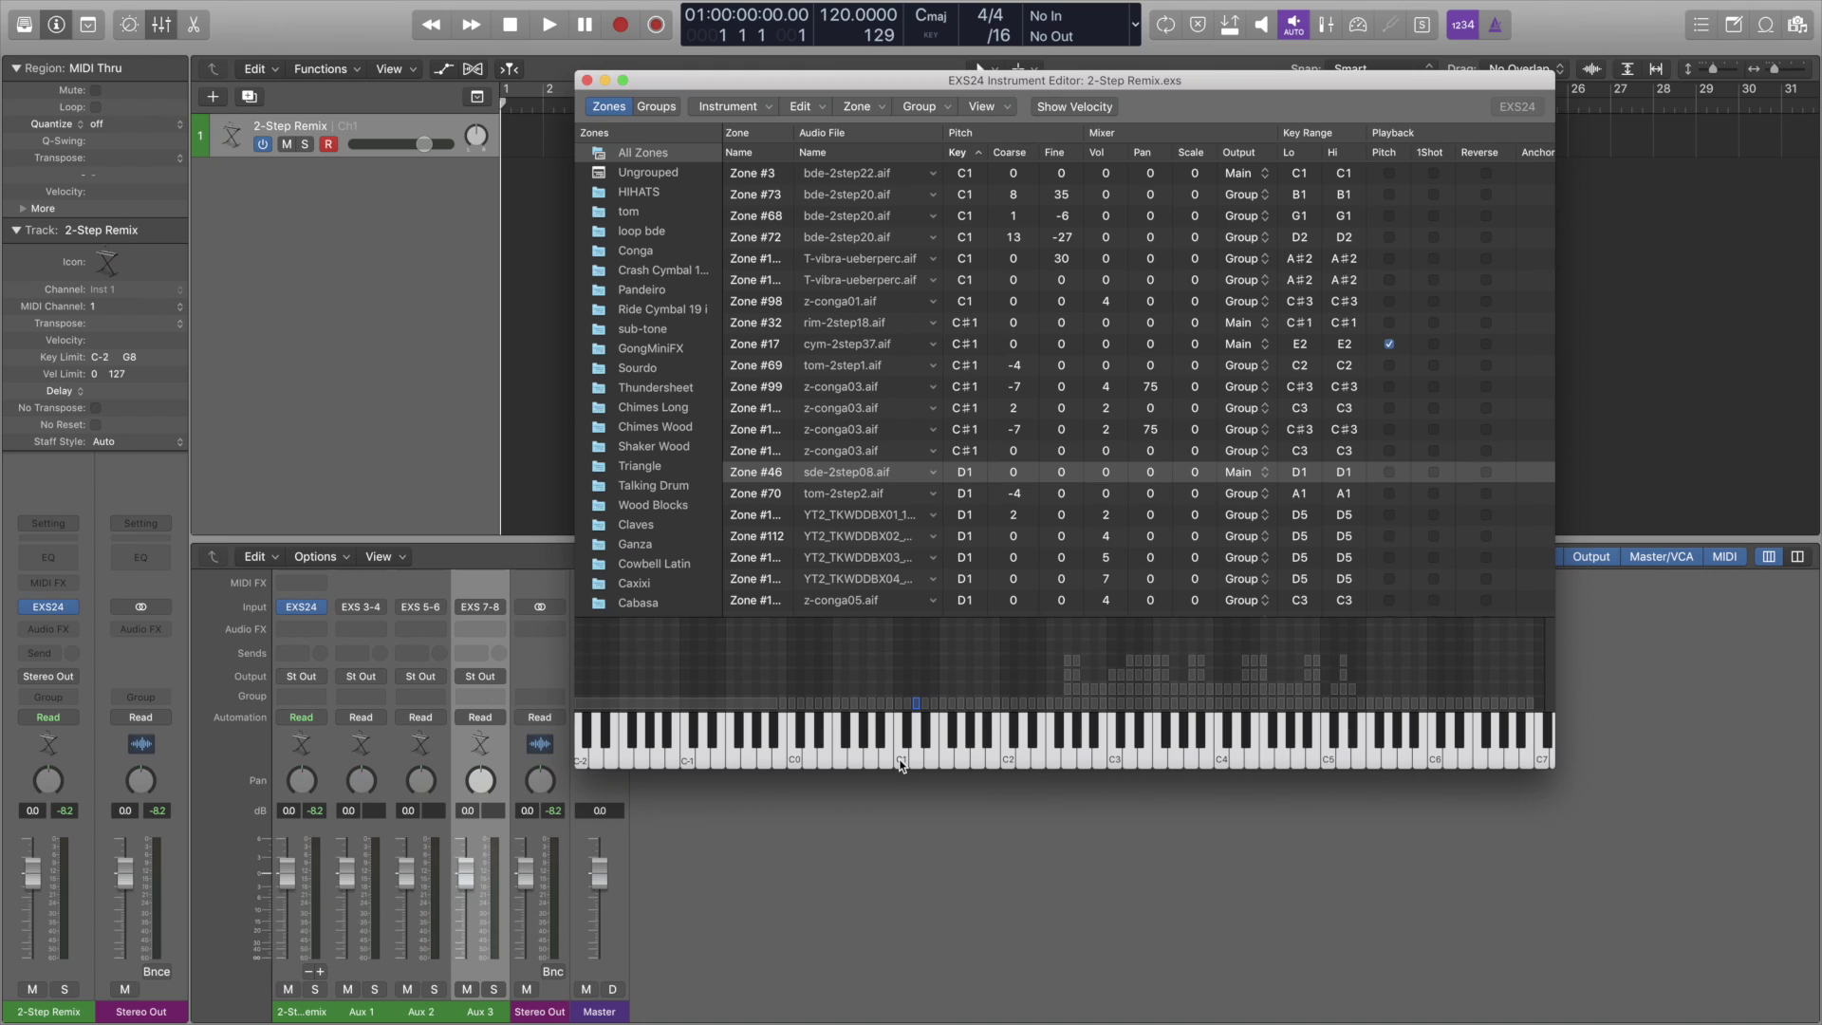
Route the C1 kick zone to outputs 3-4 and play it to check
click(902, 760)
scroll(1048, 332, up, 1)
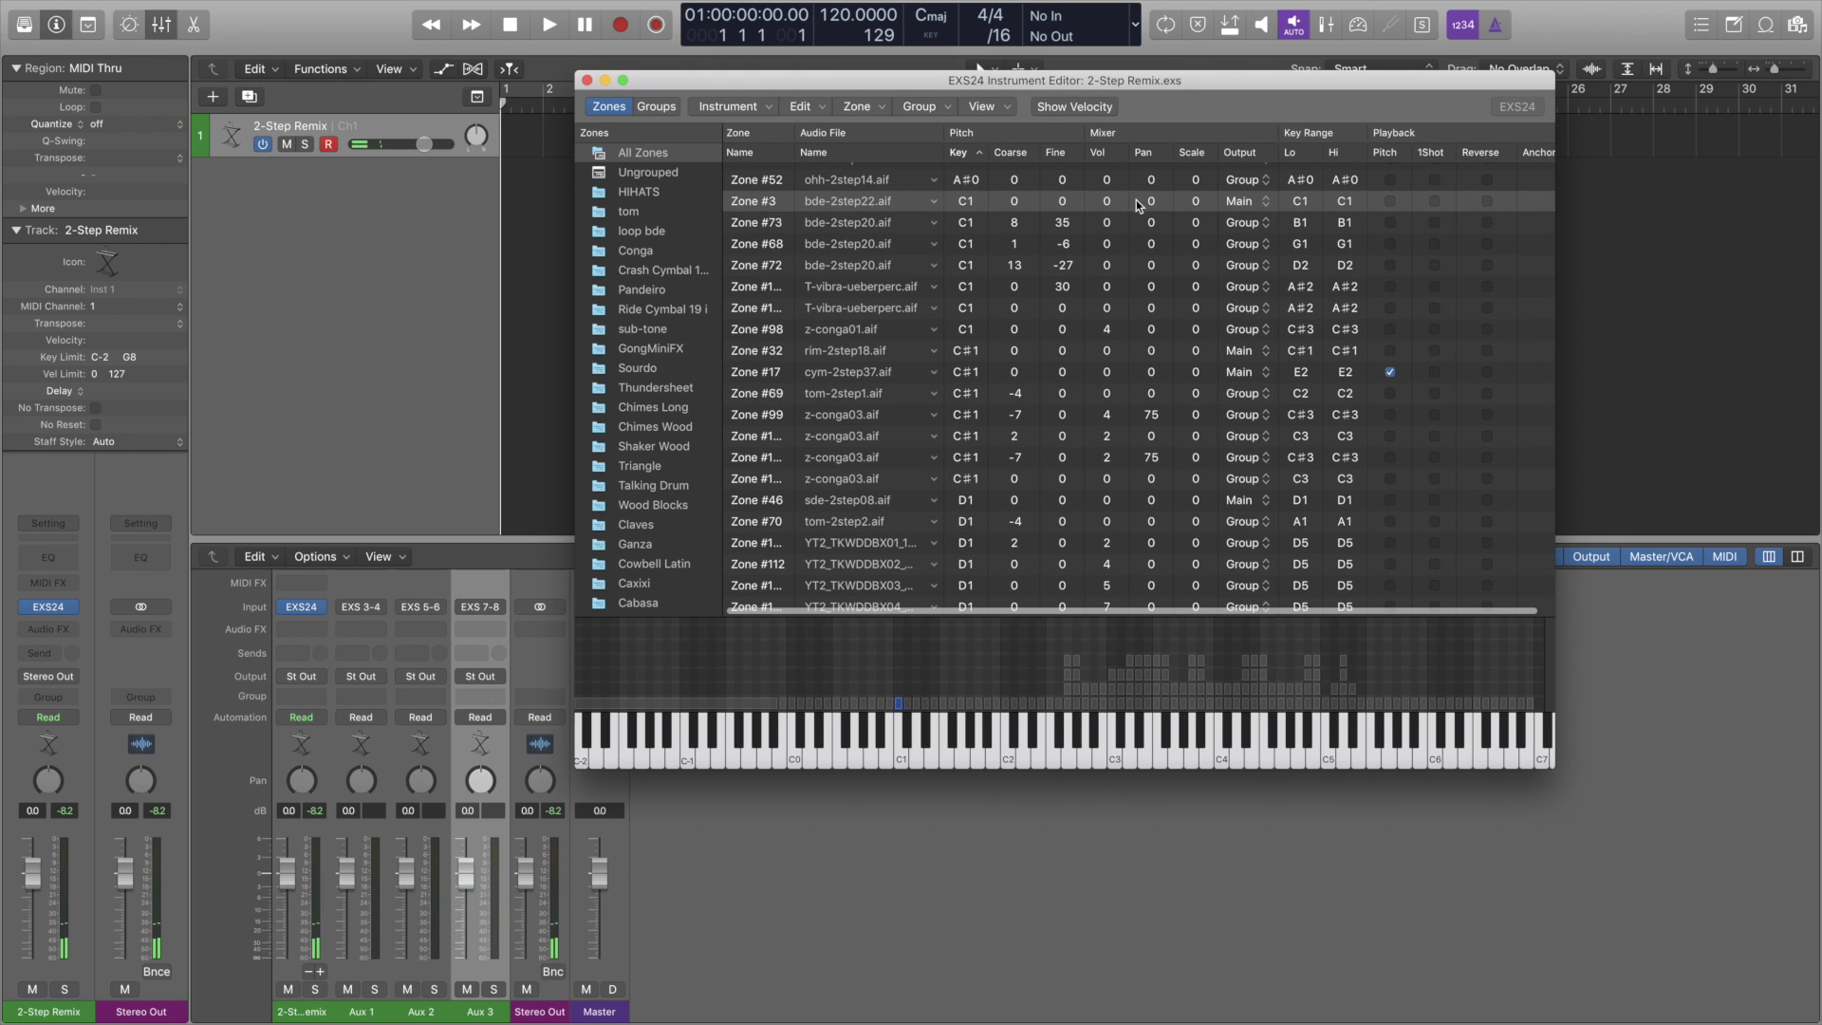
click(1234, 199)
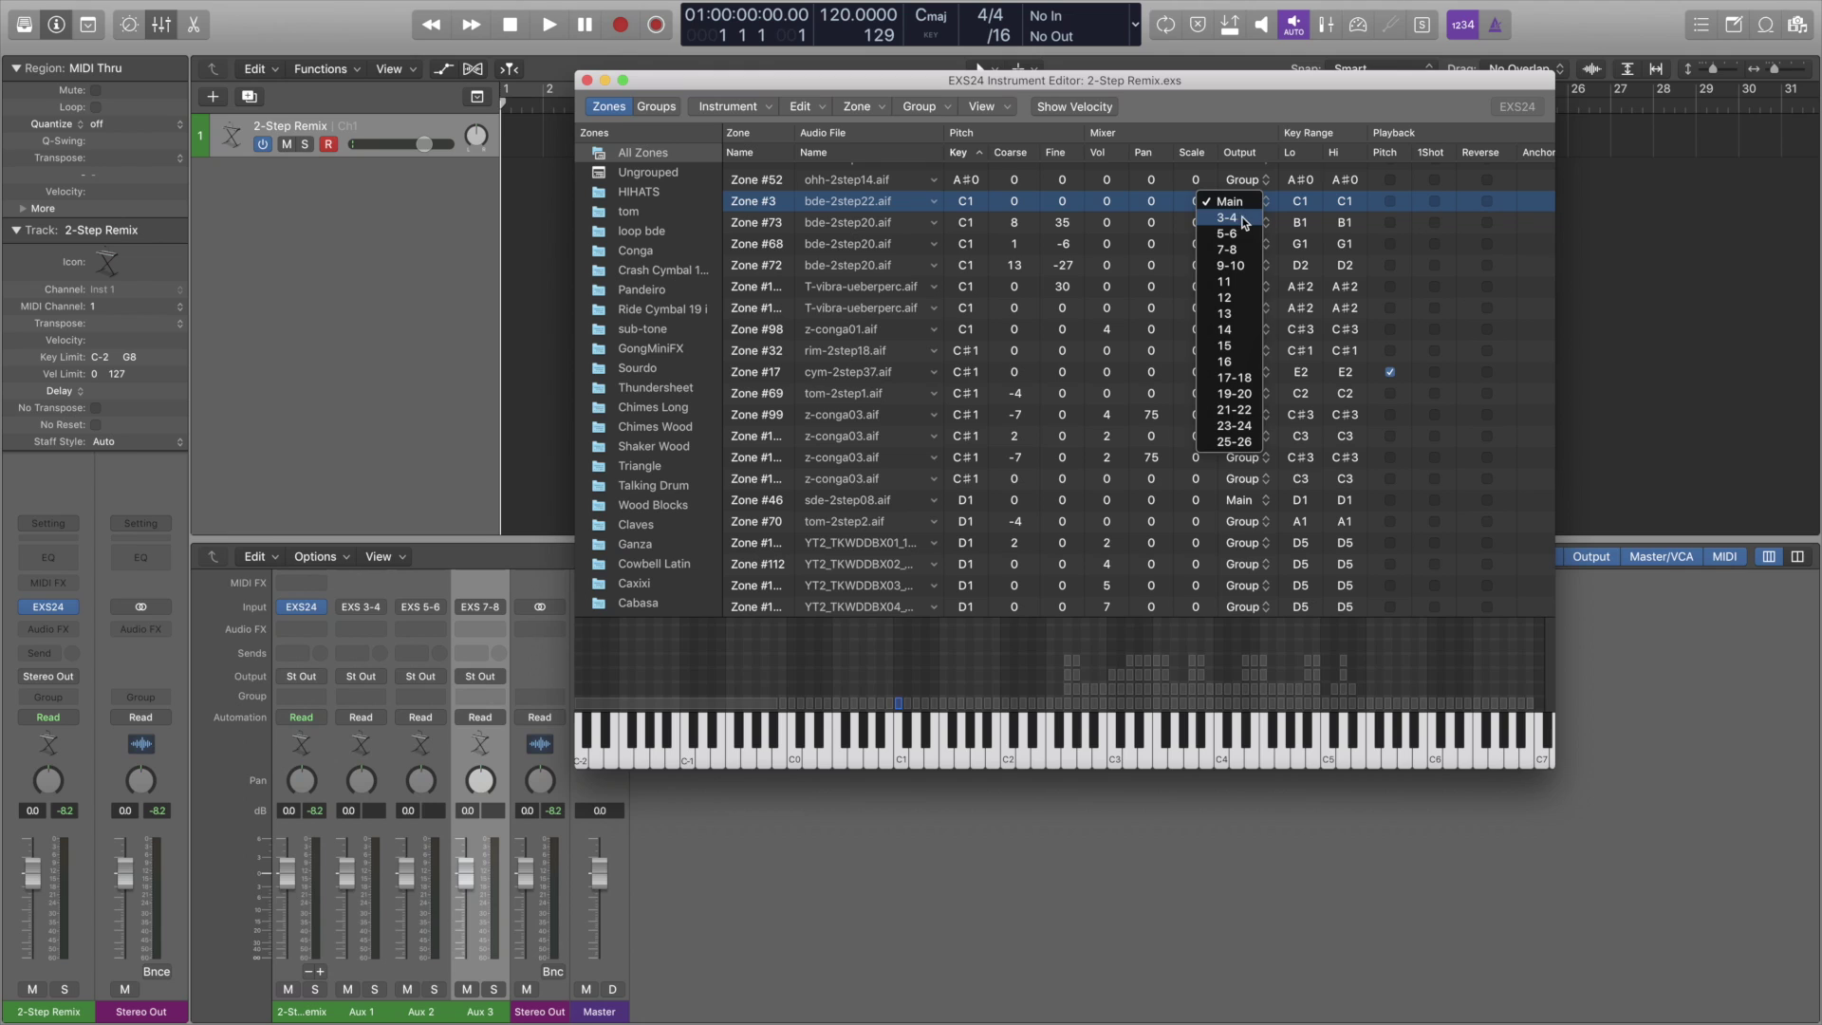
click(1245, 218)
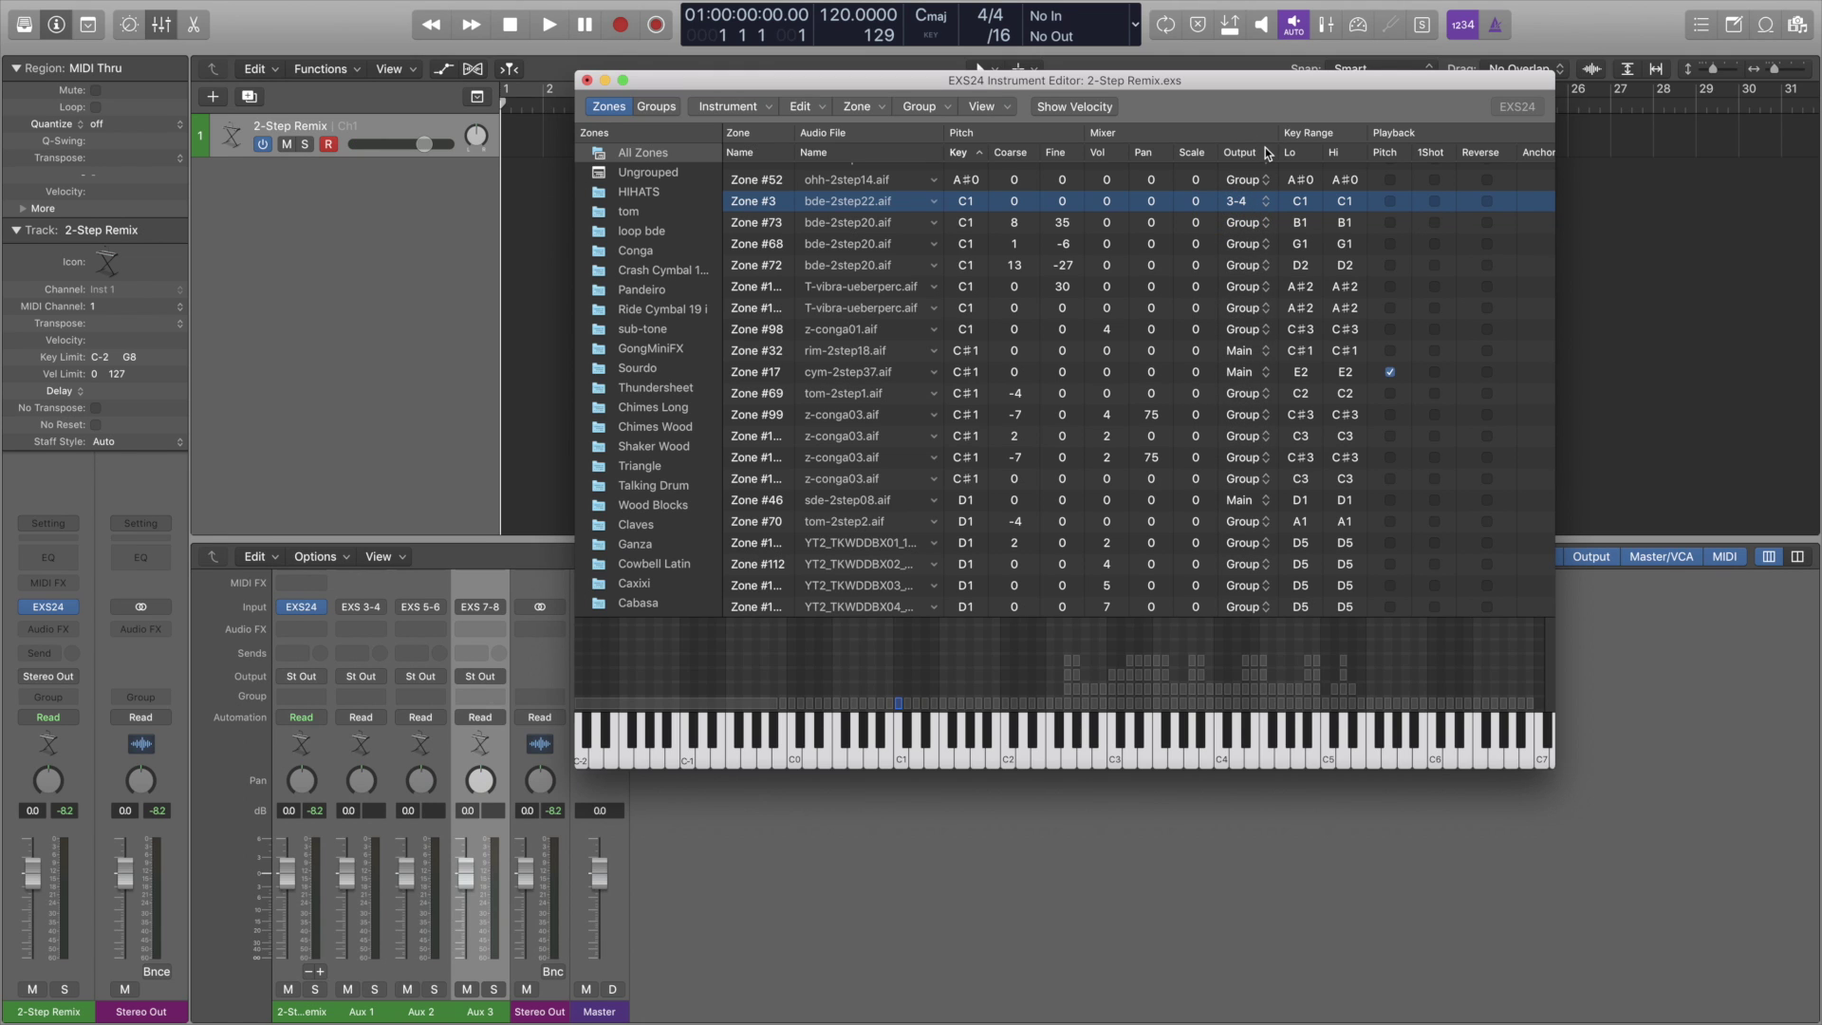
click(902, 759)
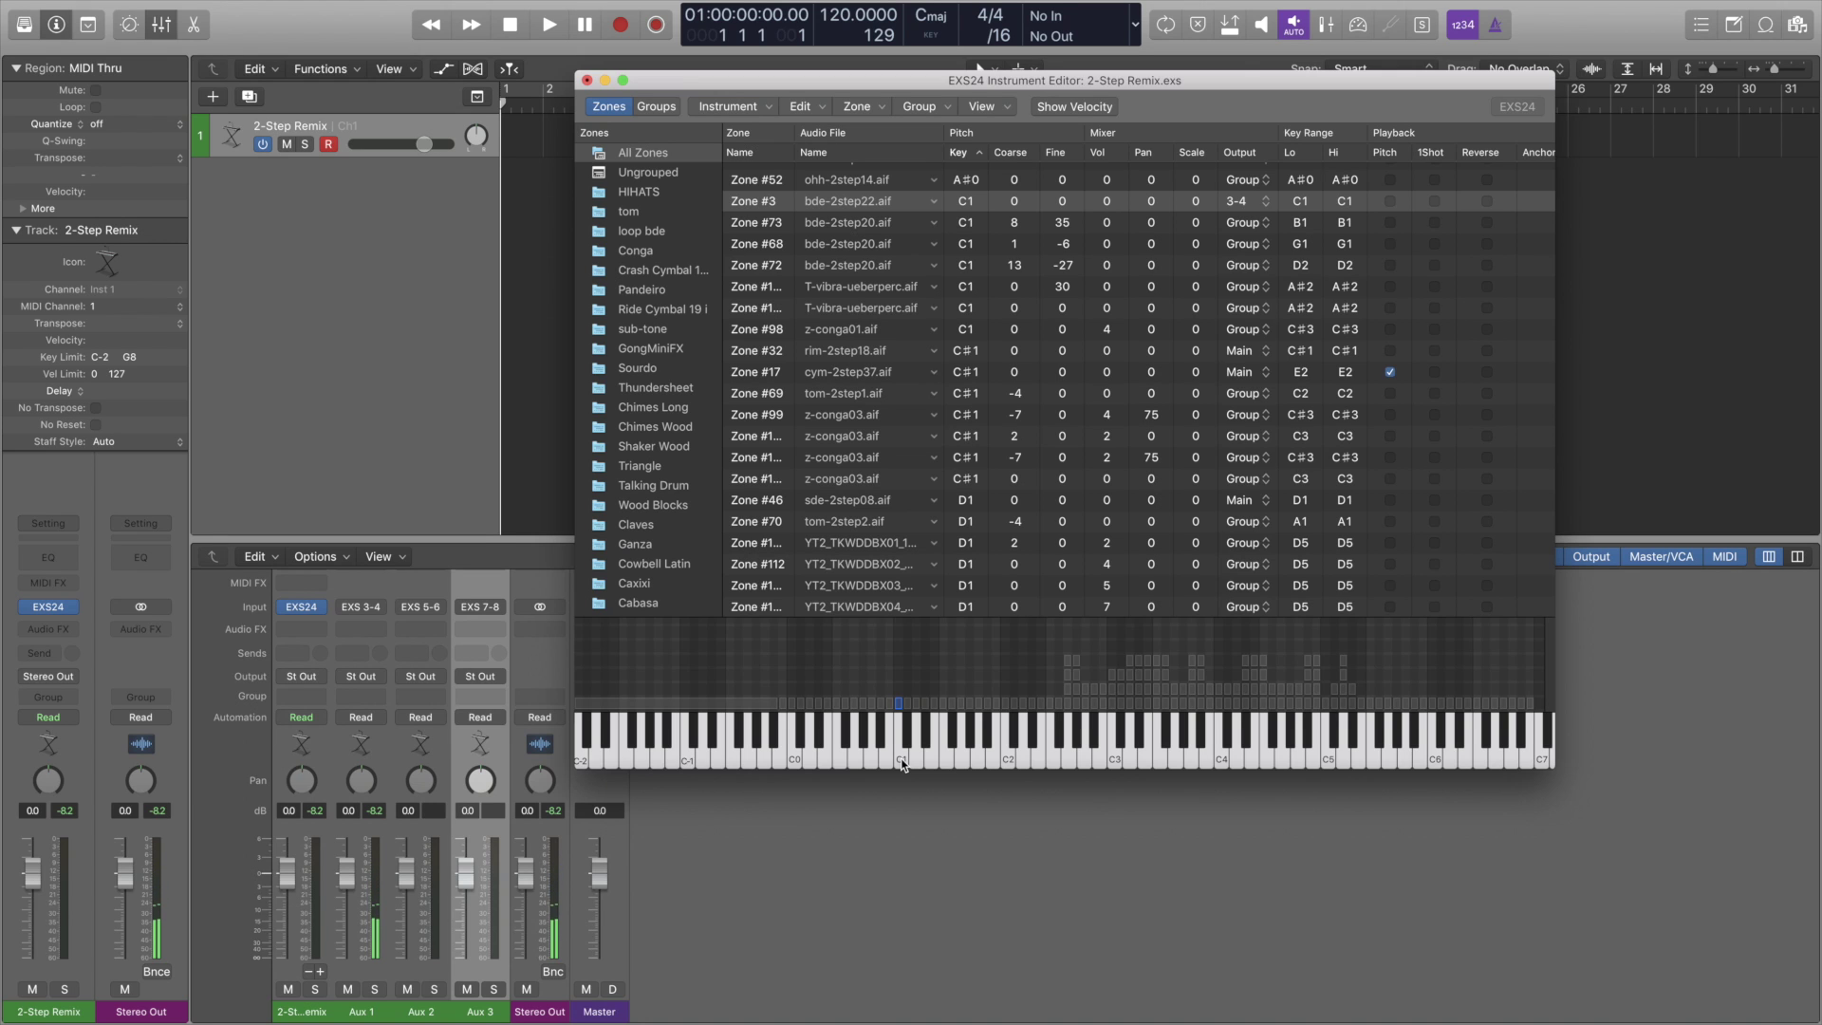
Send the C#1 rimshot zone to outputs 5-6 and the D1 sde zone to 7-8
click(907, 738)
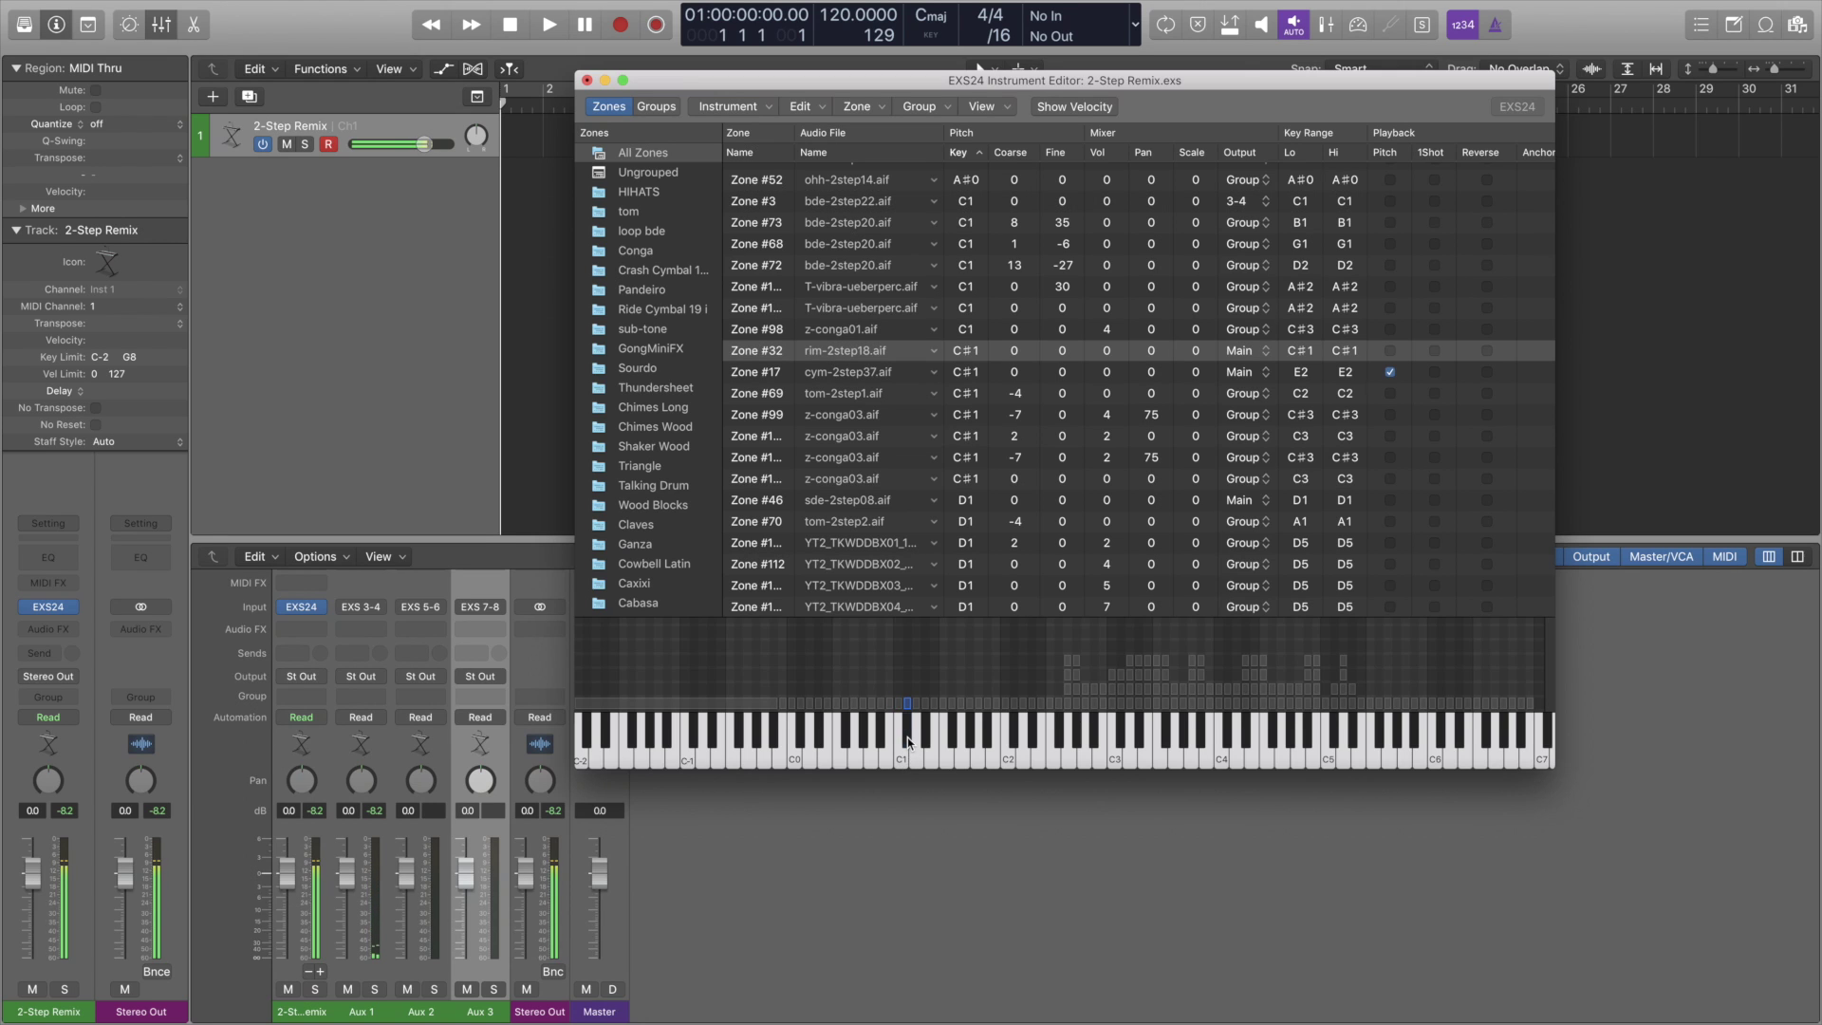
click(1247, 353)
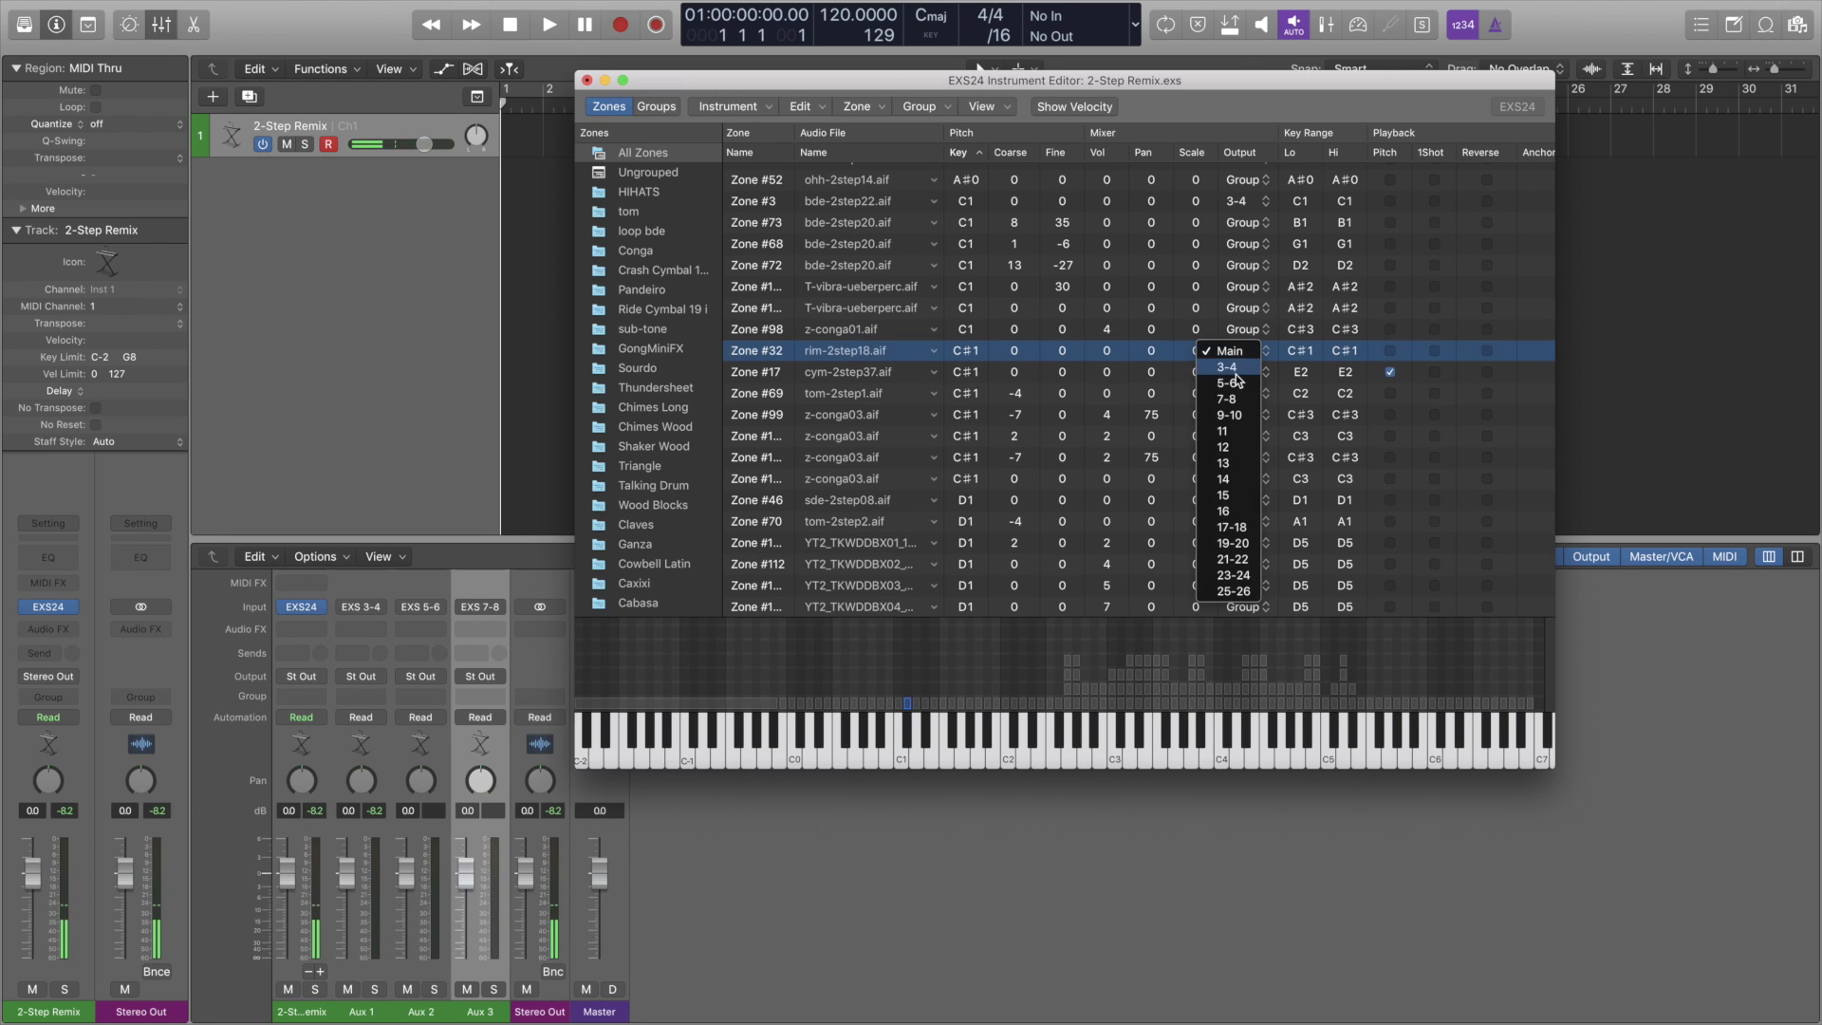
click(1227, 383)
click(917, 757)
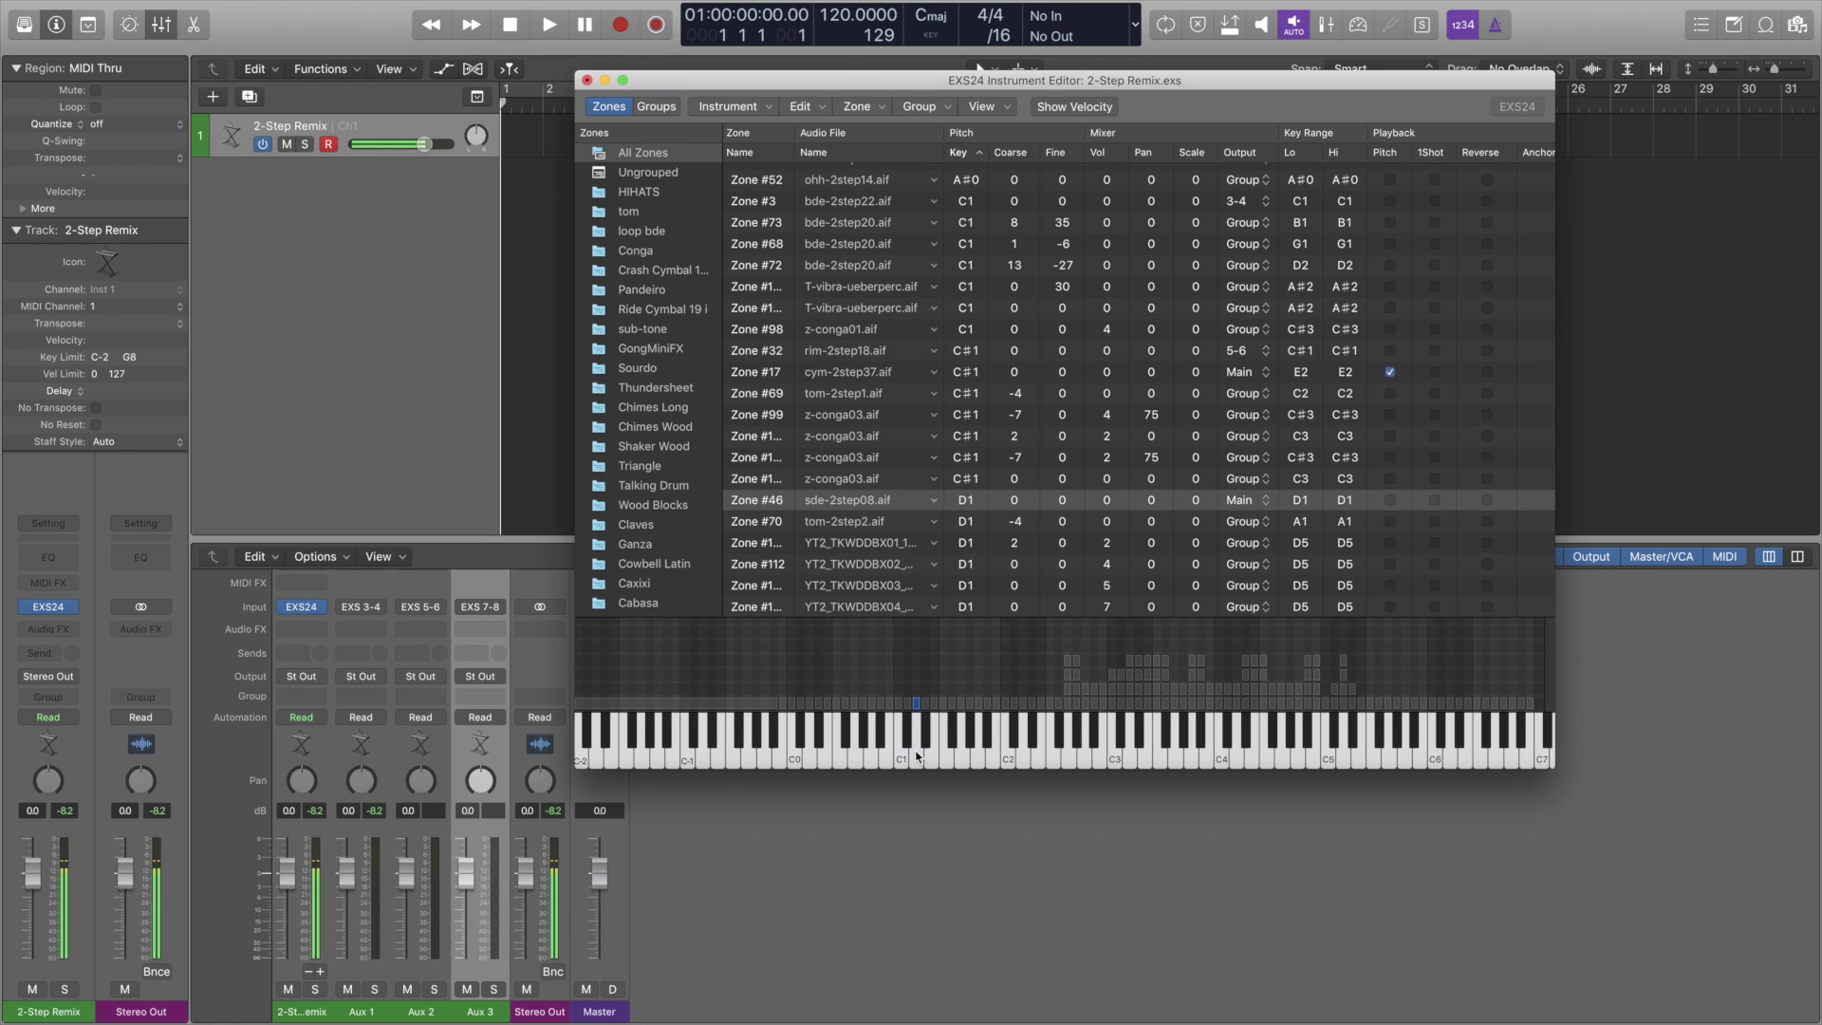
click(1246, 500)
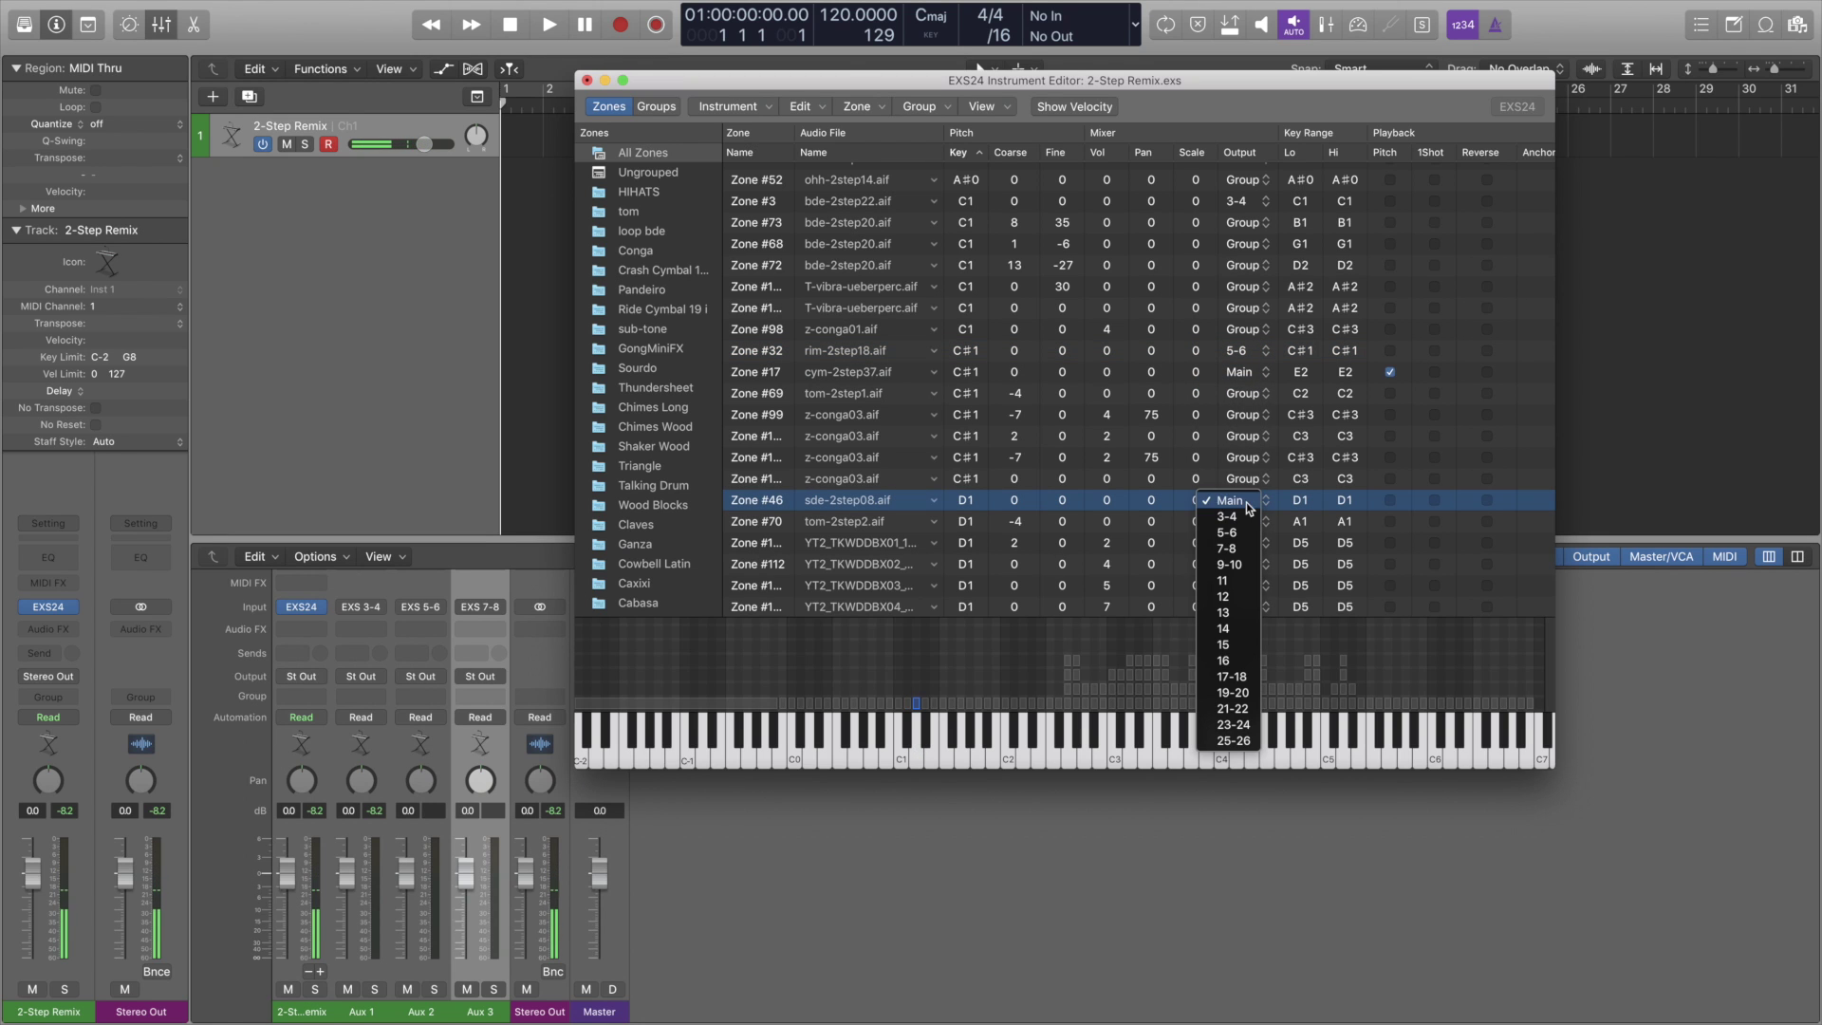
click(1230, 547)
Play D1, C#1 and C1 to confirm they reach Aux 3, 2 and 1
click(920, 758)
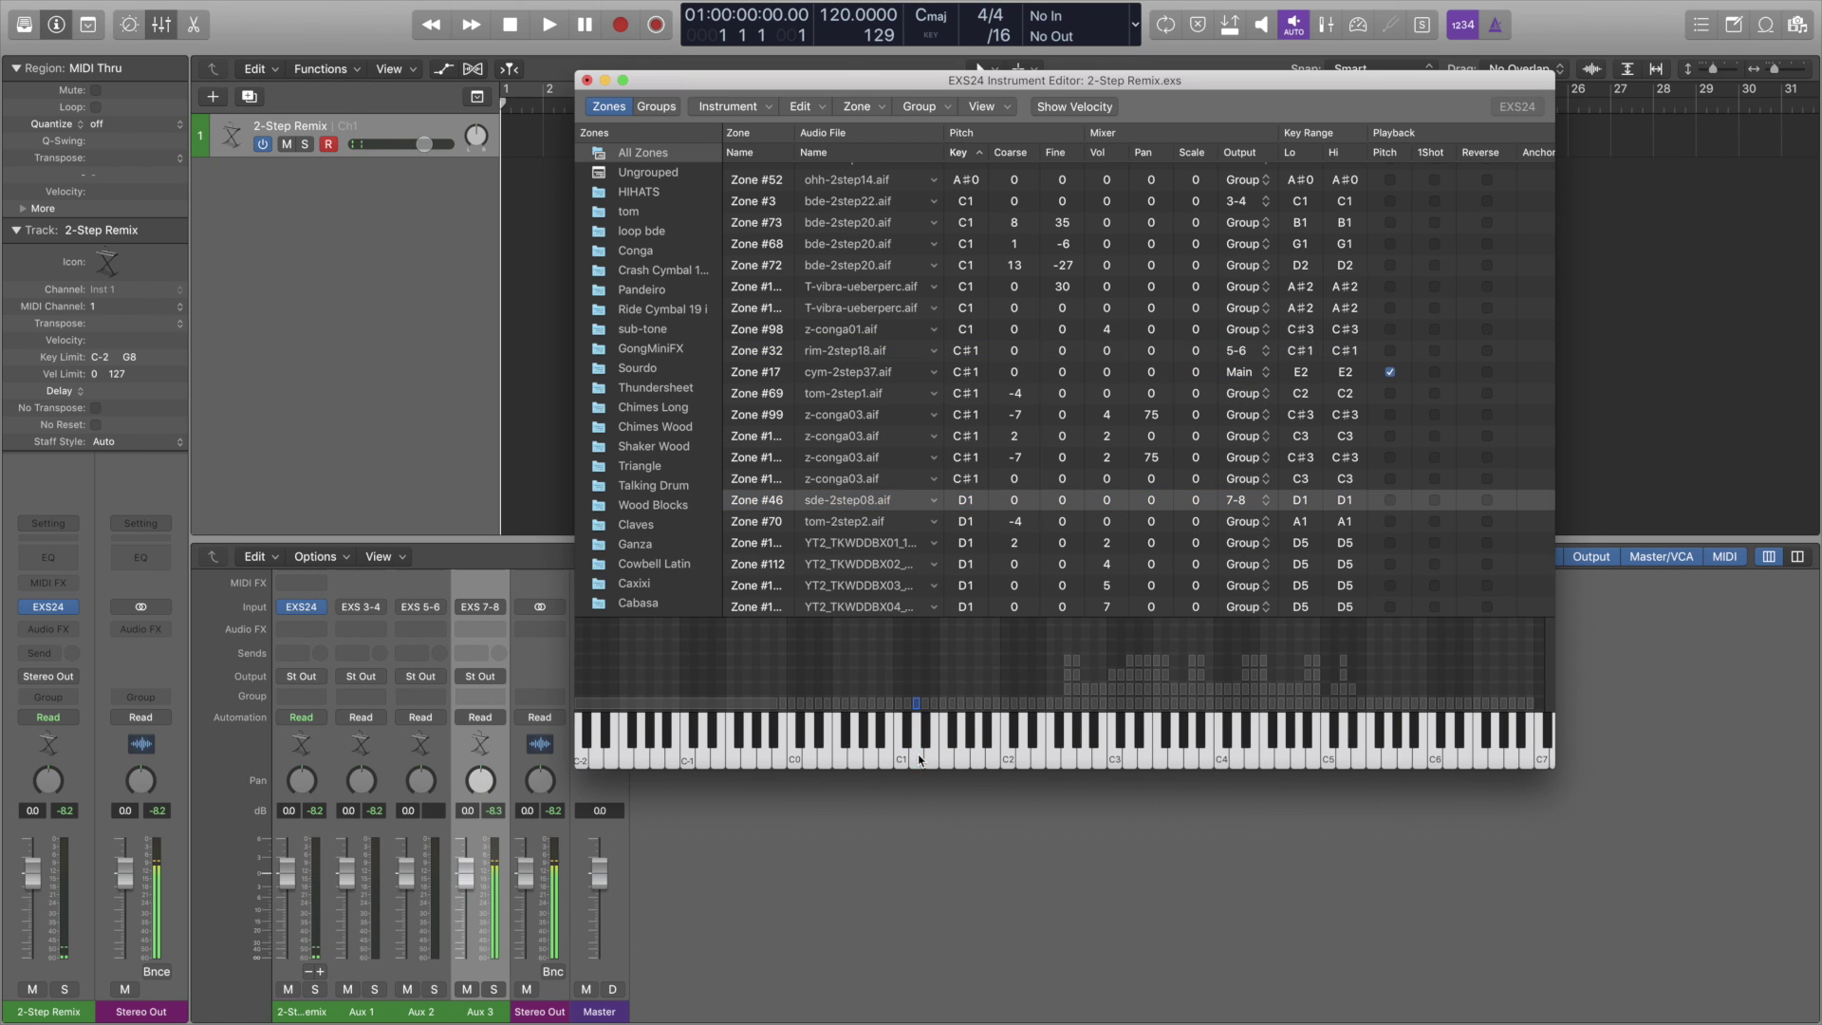
click(907, 739)
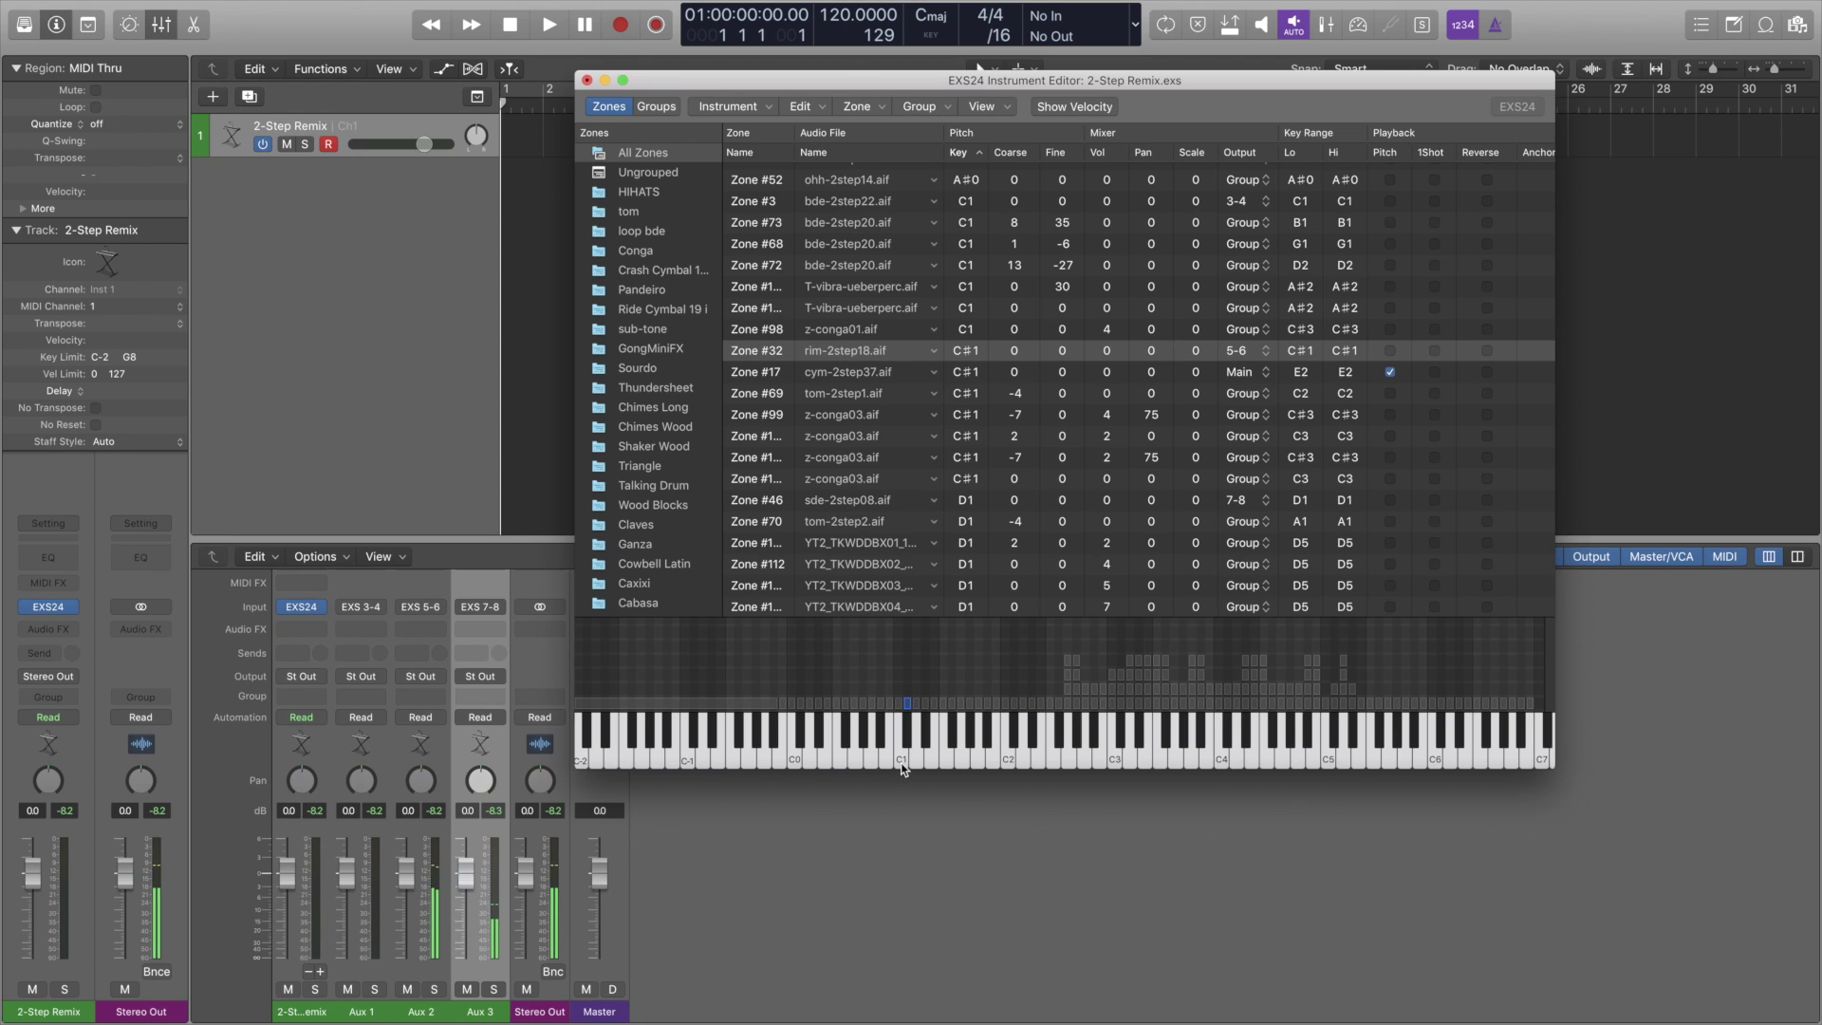
click(902, 759)
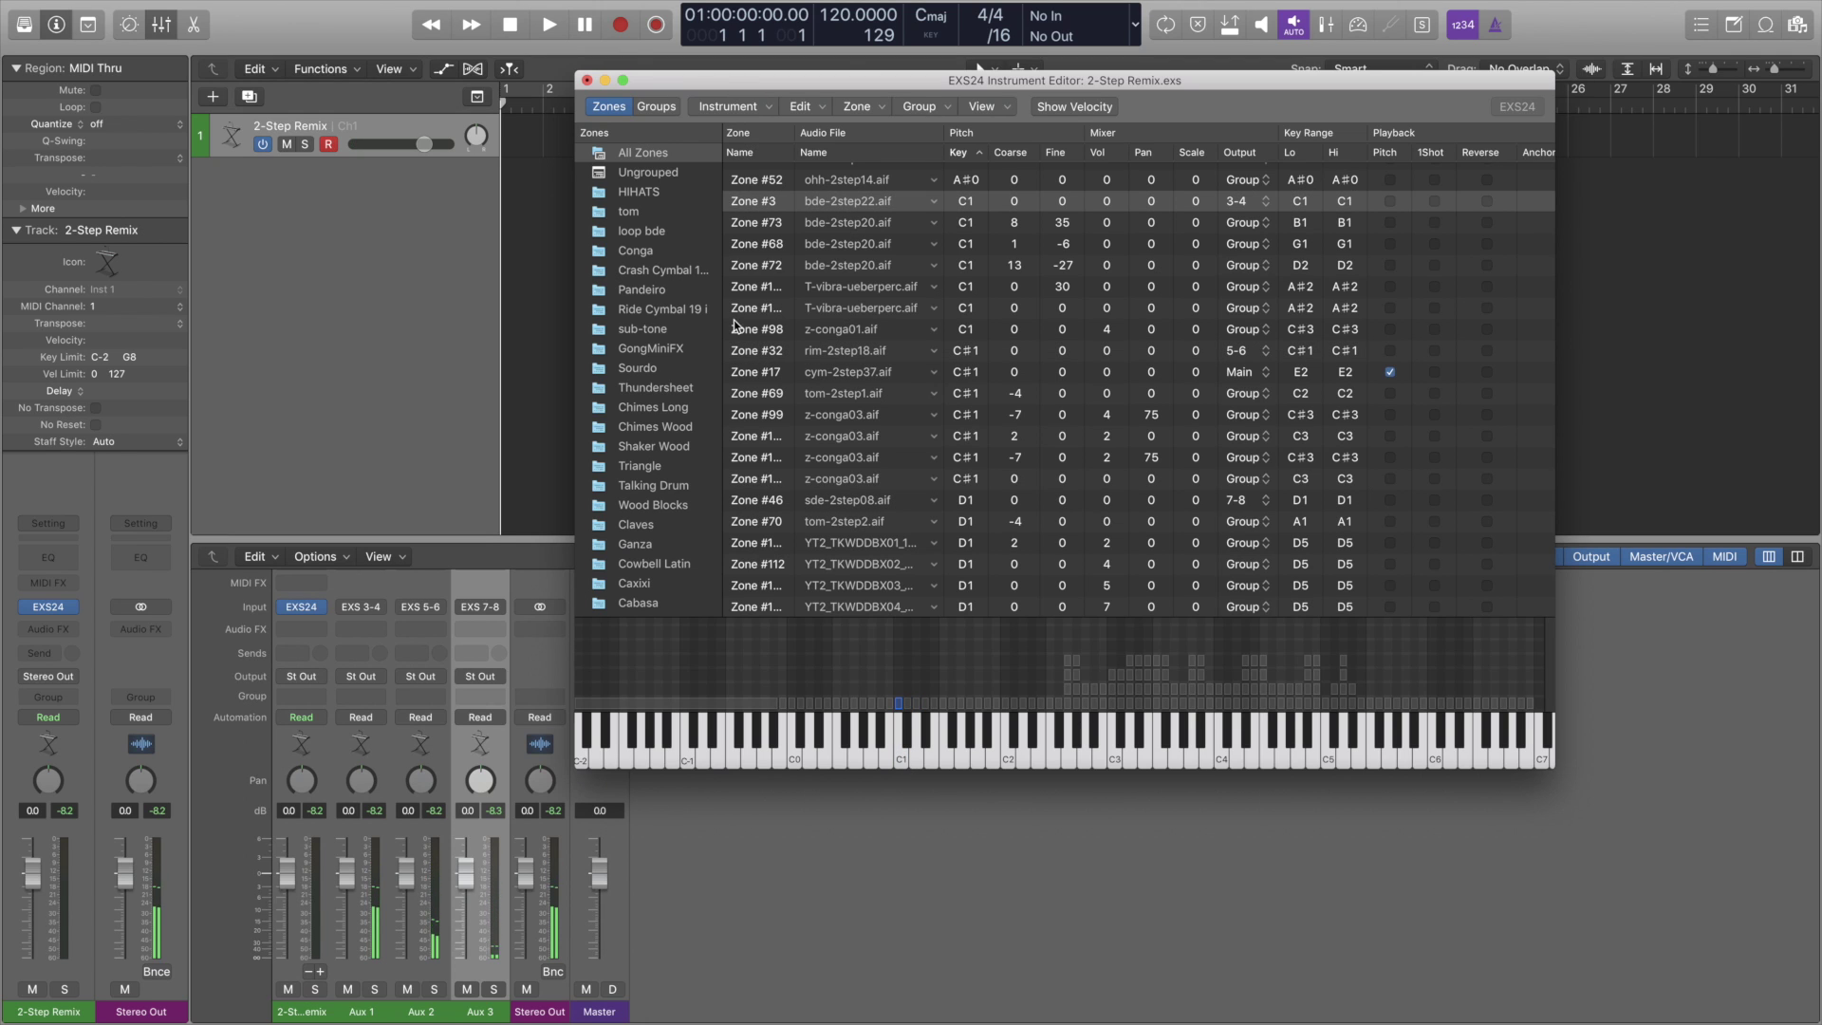
click(584, 80)
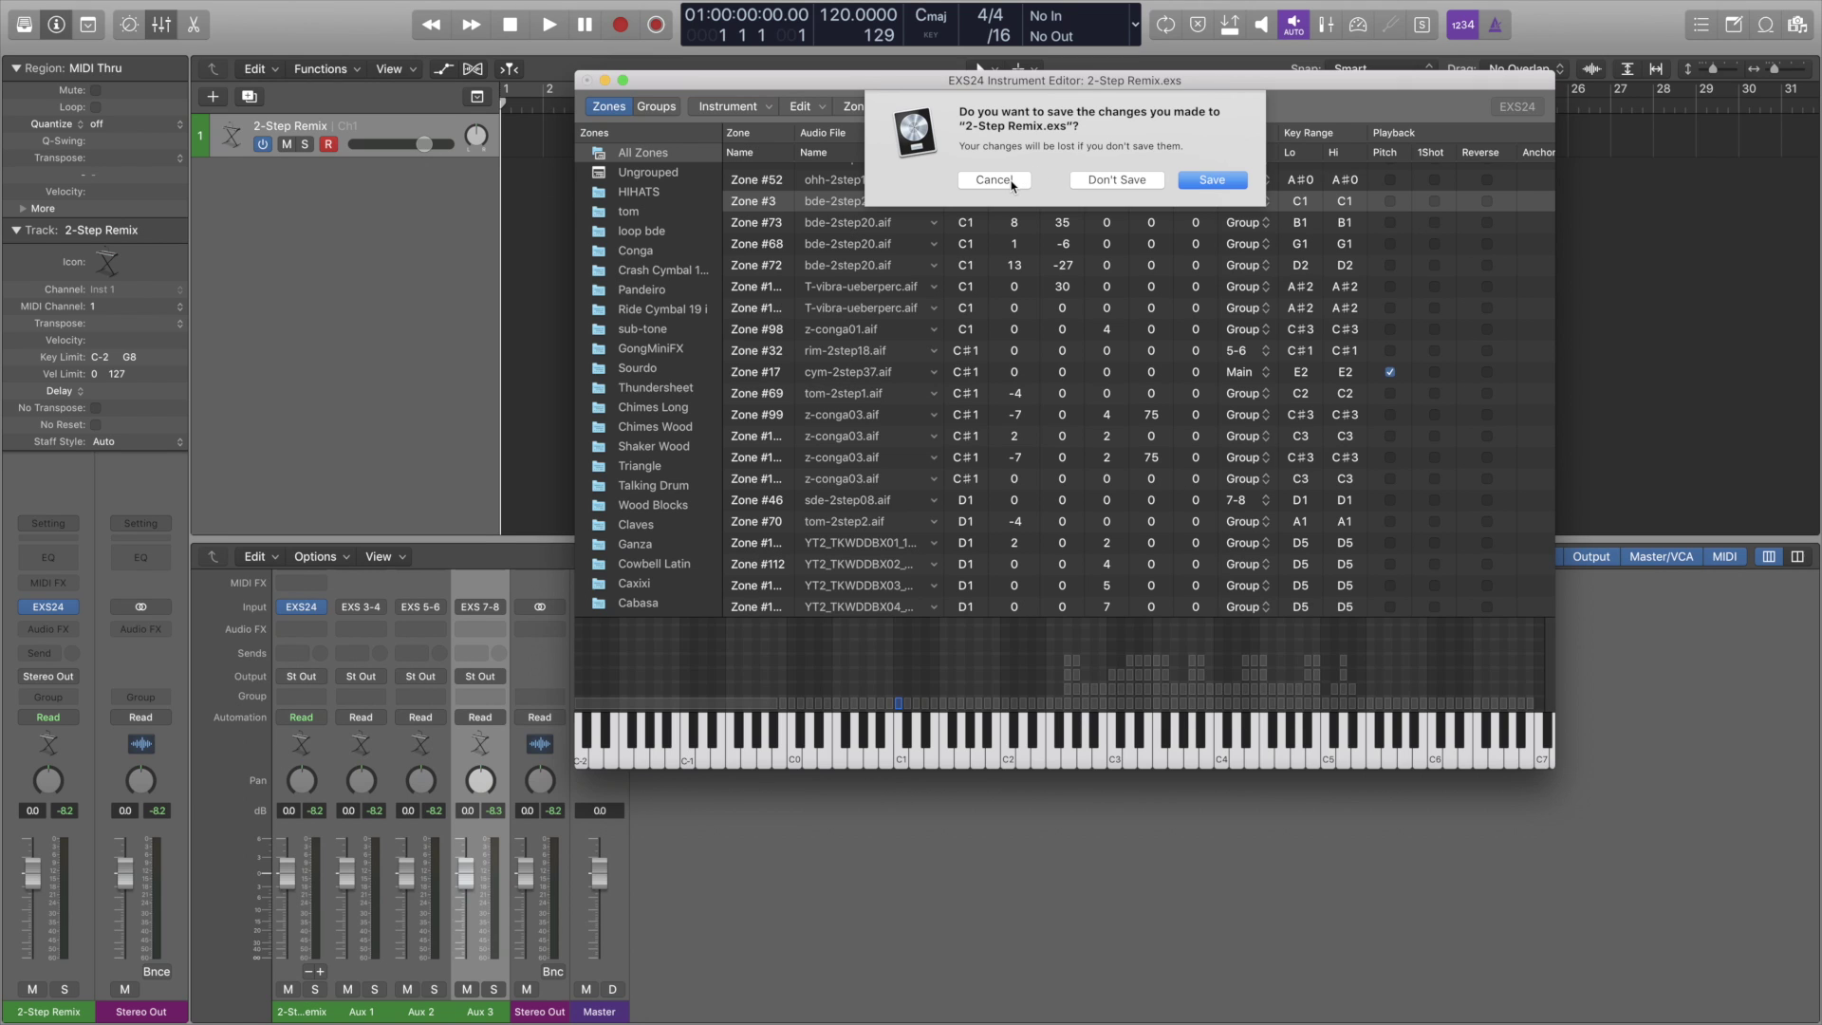
click(1016, 181)
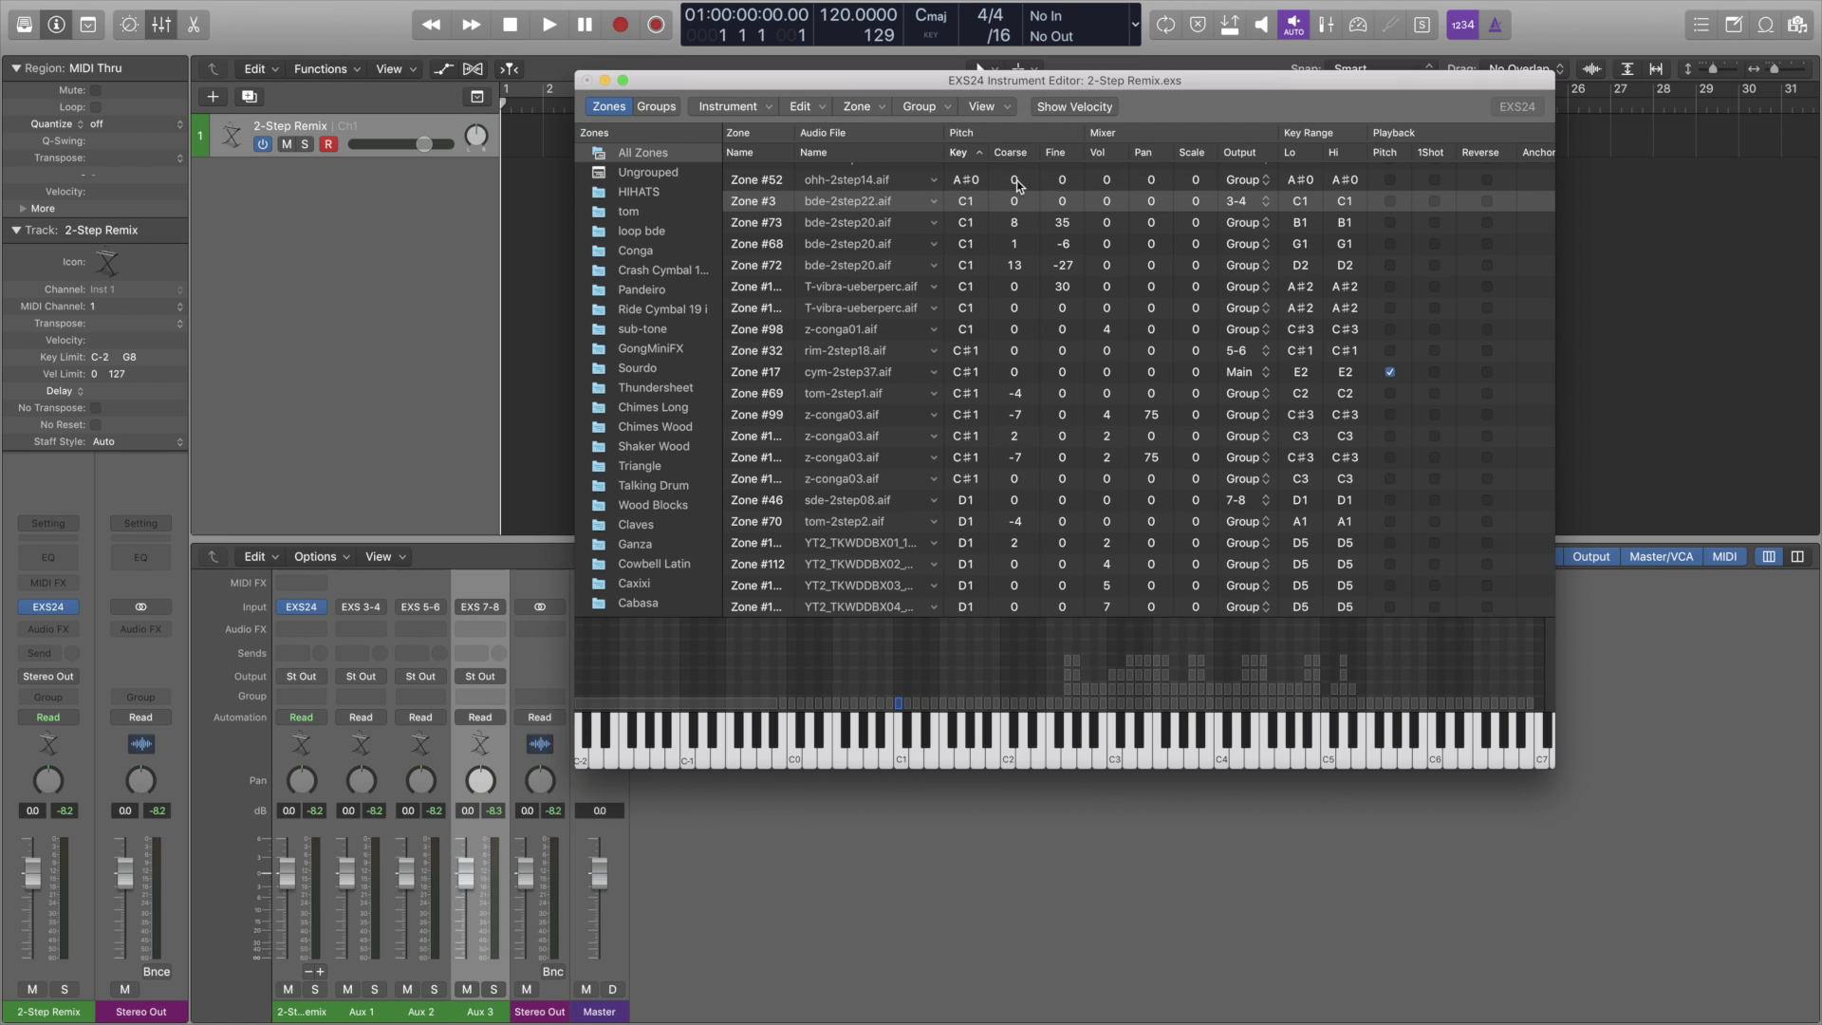
click(767, 106)
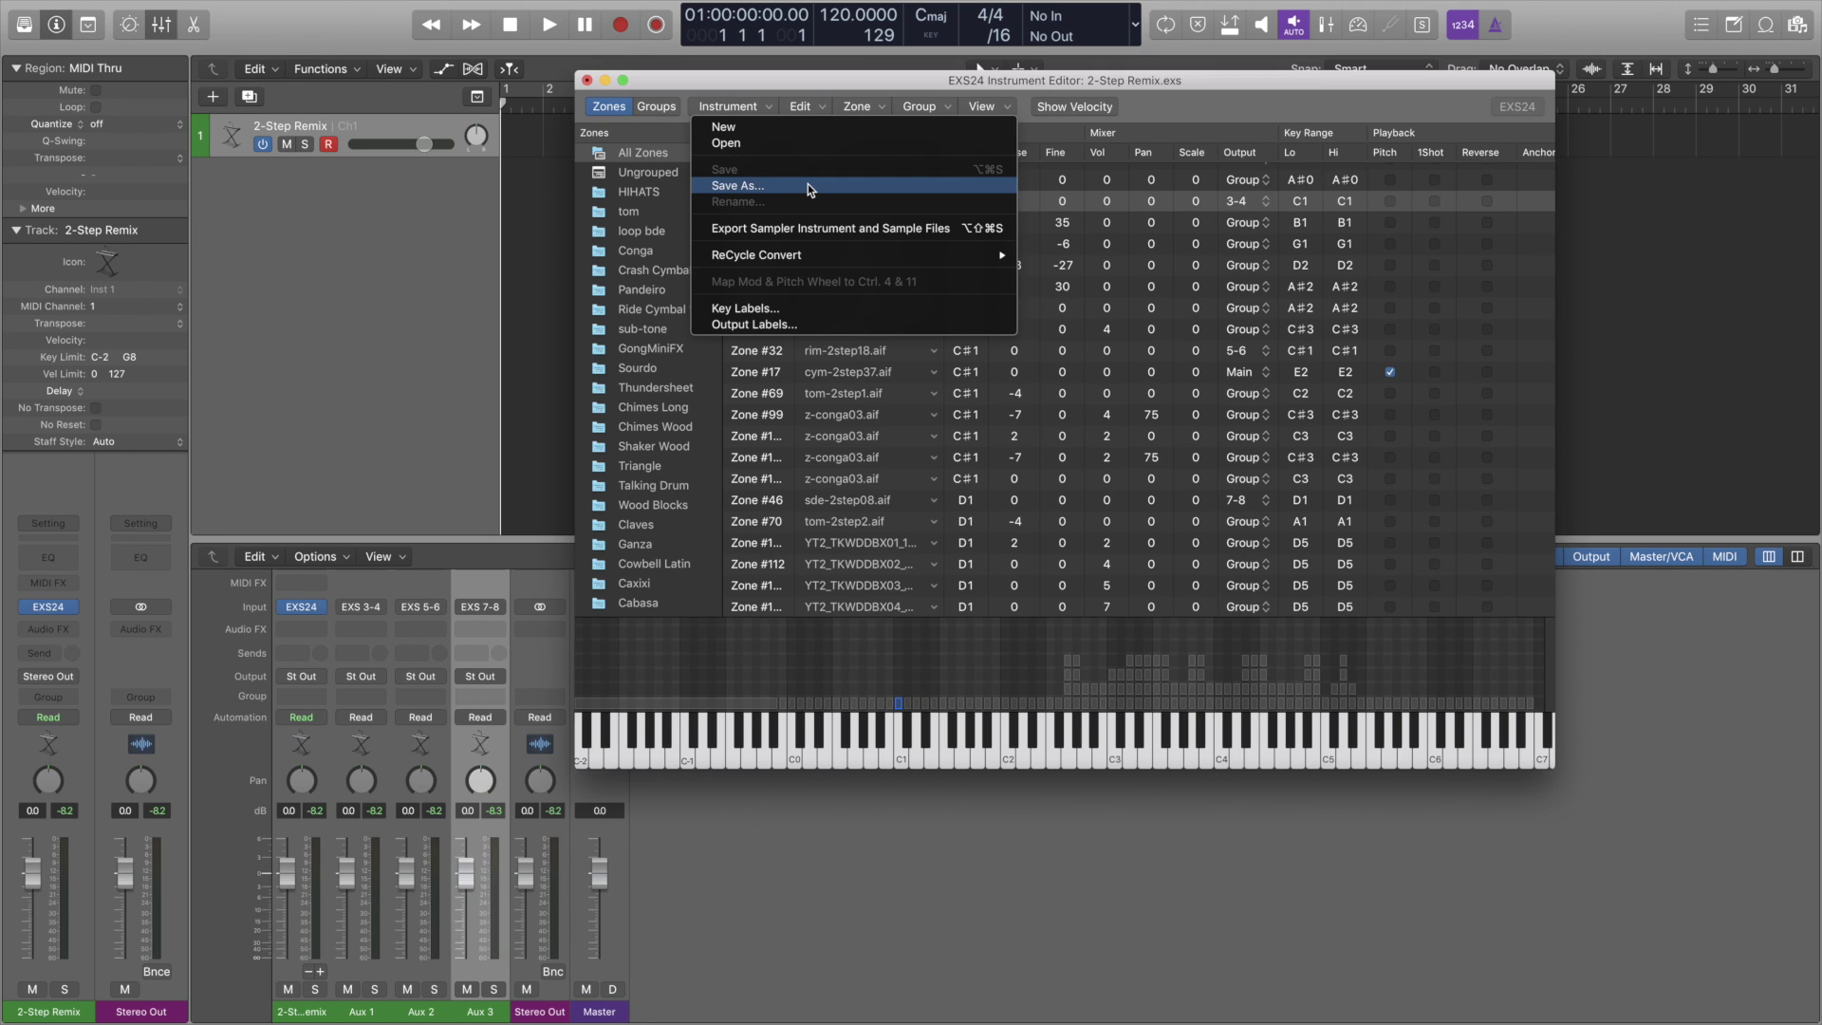
click(1192, 107)
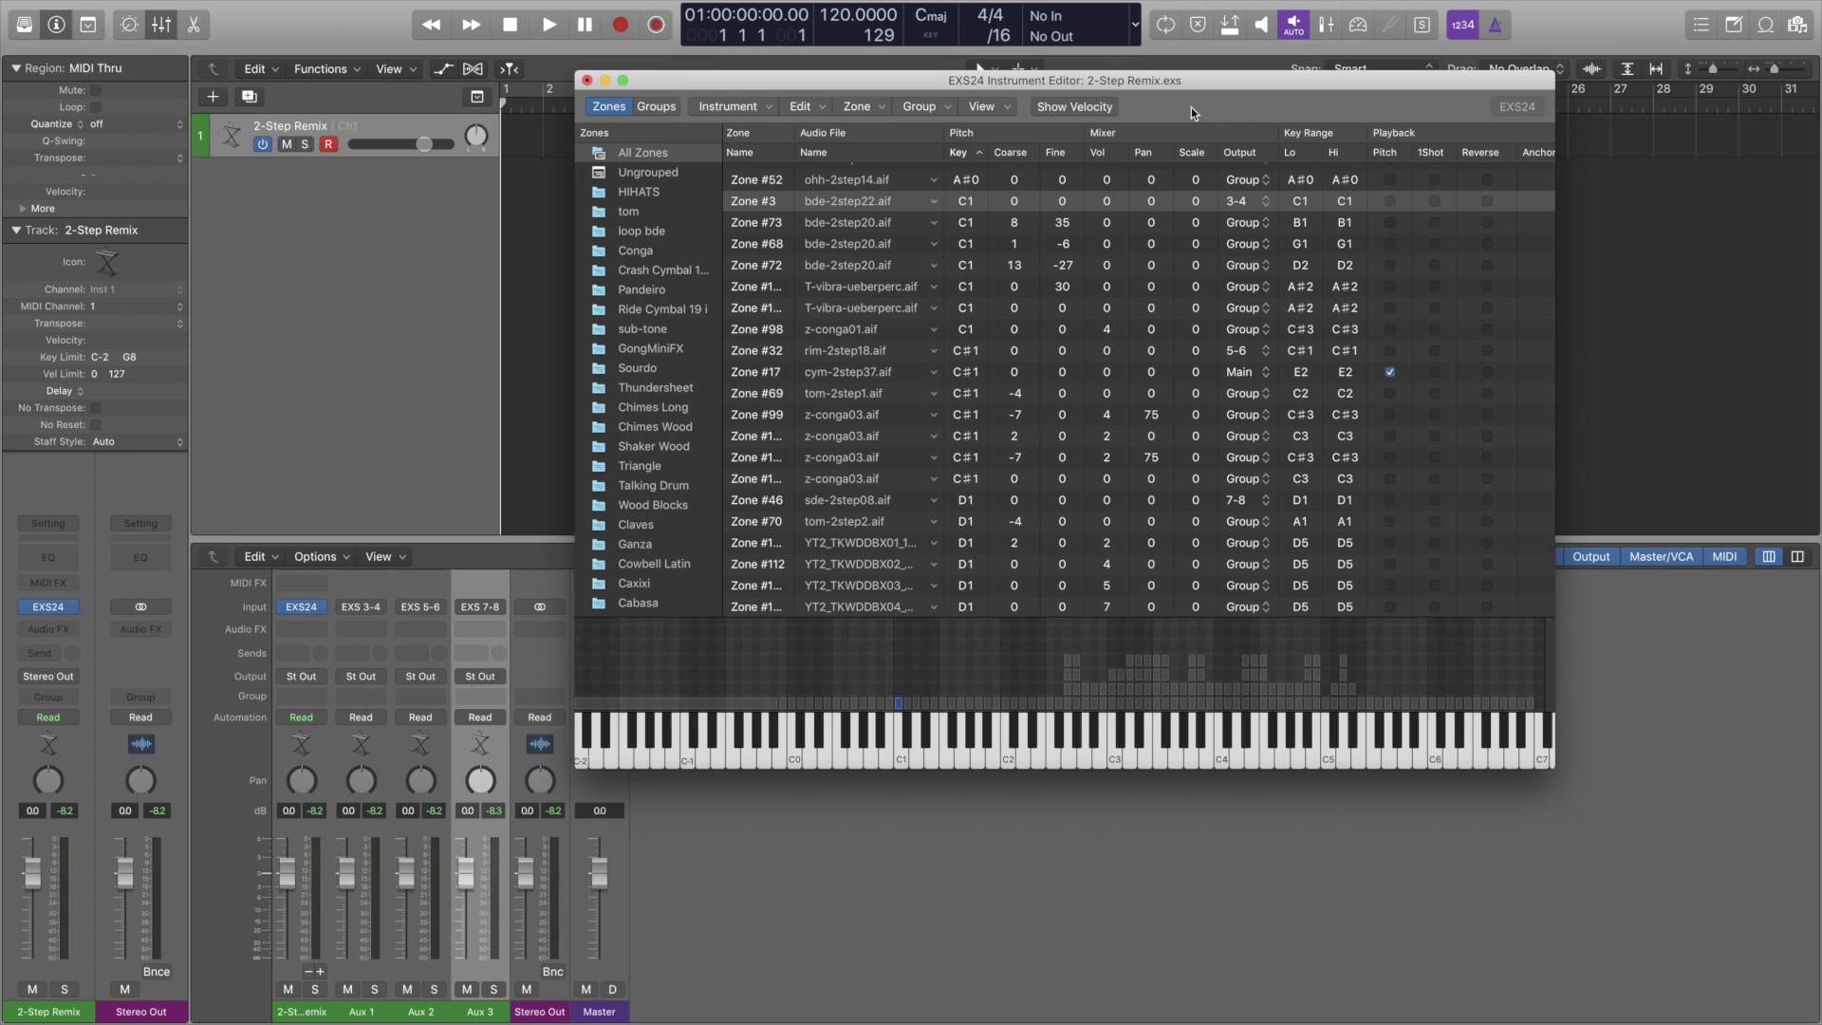